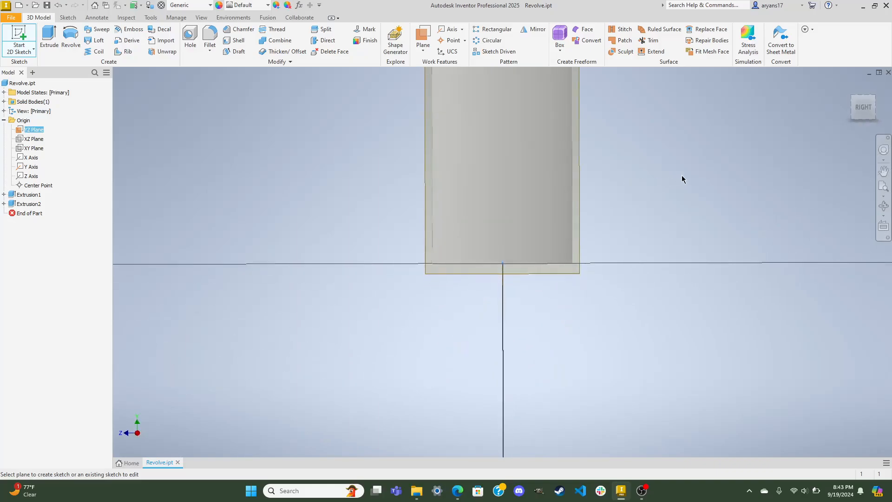
Slice the cylinder's graphics along the YZ plane in the new sketch to expose the wall's cross-section
{"action": "scroll", "coordinate": [514, 242], "scroll_direction": "down", "scroll_amount": 2}
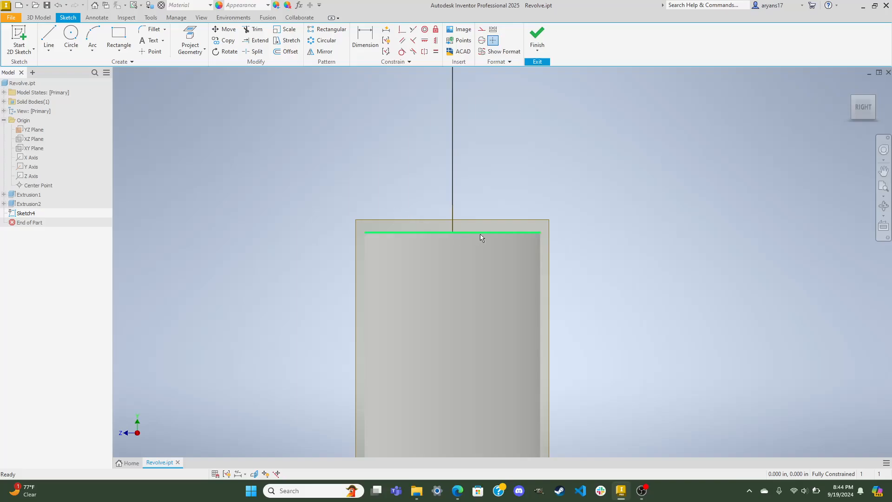
{"action": "right_click", "coordinate": [489, 219]}
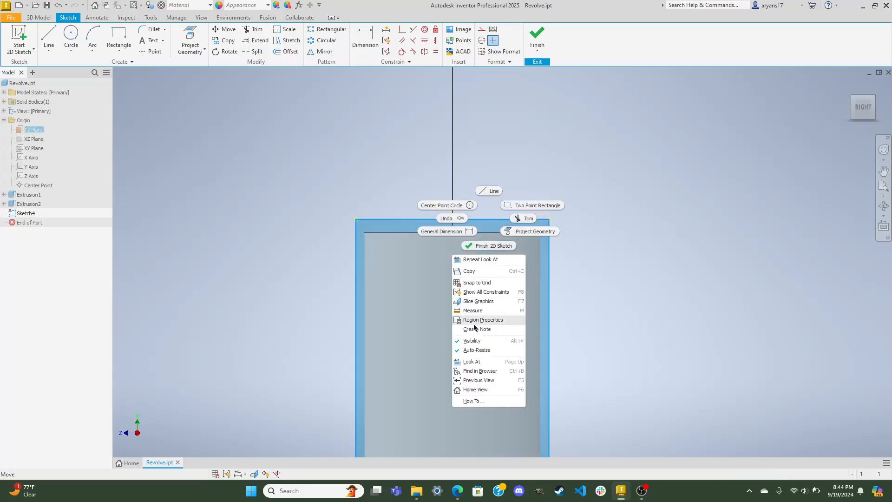
{"action": "left_click", "coordinate": [489, 302]}
{"action": "left_click", "coordinate": [594, 271]}
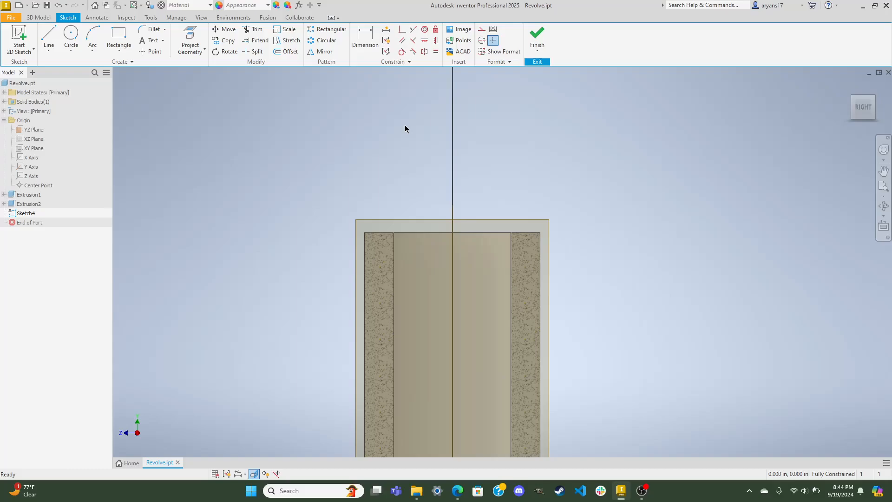
Consulting the assignment drawing and sum in Edge, draw a 1.27 in vertical line down the cylinder's inner edge from the wall's top inner corner
{"action": "left_click", "coordinate": [49, 37]}
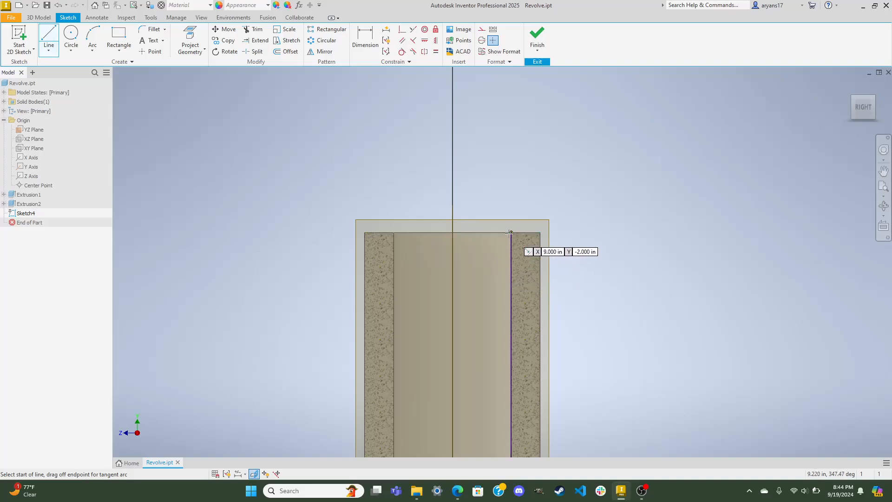
{"action": "scroll", "coordinate": [512, 232], "scroll_direction": "down", "scroll_amount": 2}
{"action": "scroll", "coordinate": [512, 232], "scroll_direction": "up", "scroll_amount": 7}
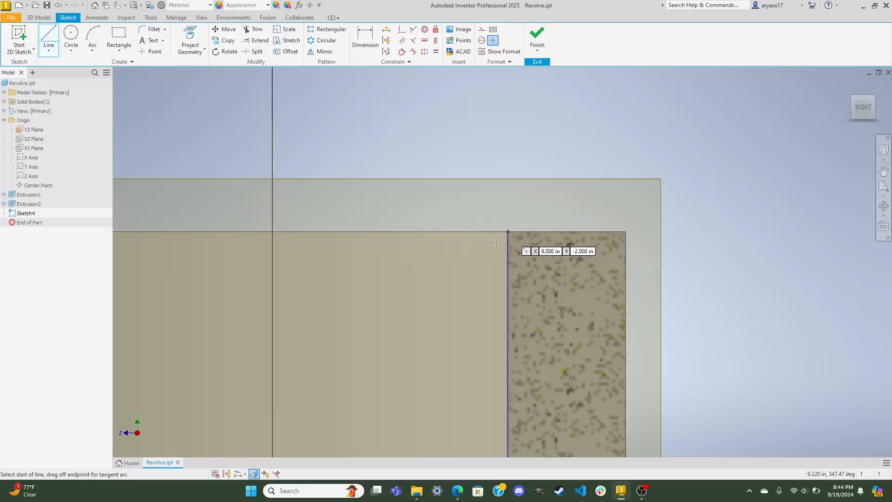
{"action": "left_click", "coordinate": [457, 491]}
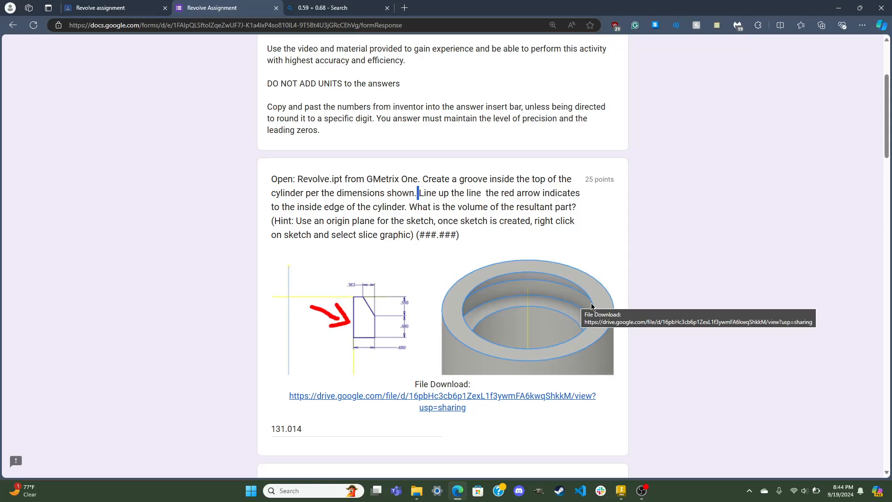
{"action": "left_click", "coordinate": [622, 492]}
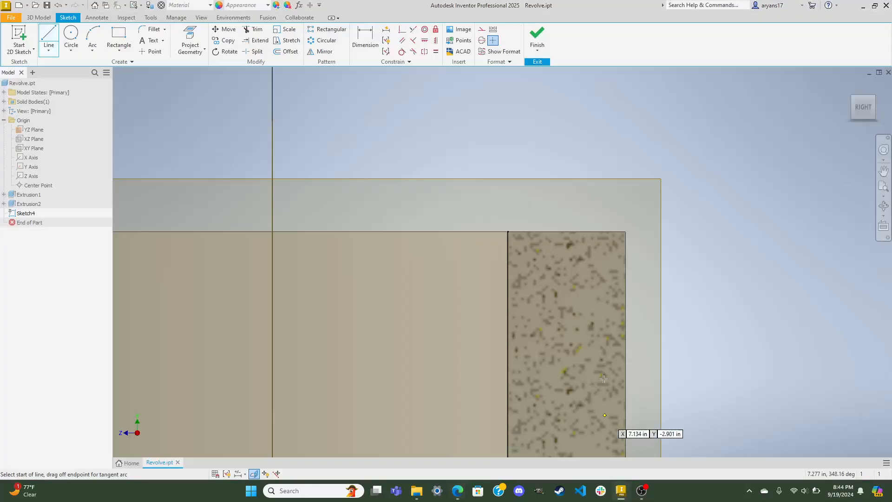
{"action": "left_click", "coordinate": [507, 232]}
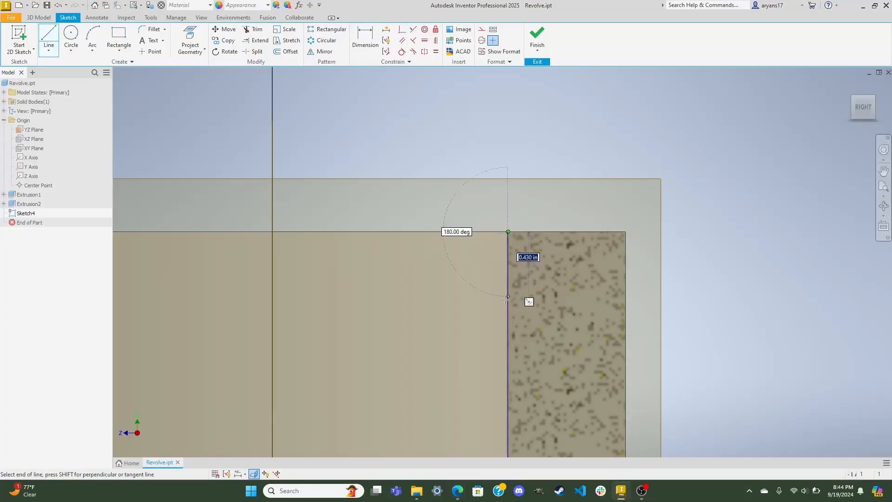
{"action": "left_click", "coordinate": [458, 491]}
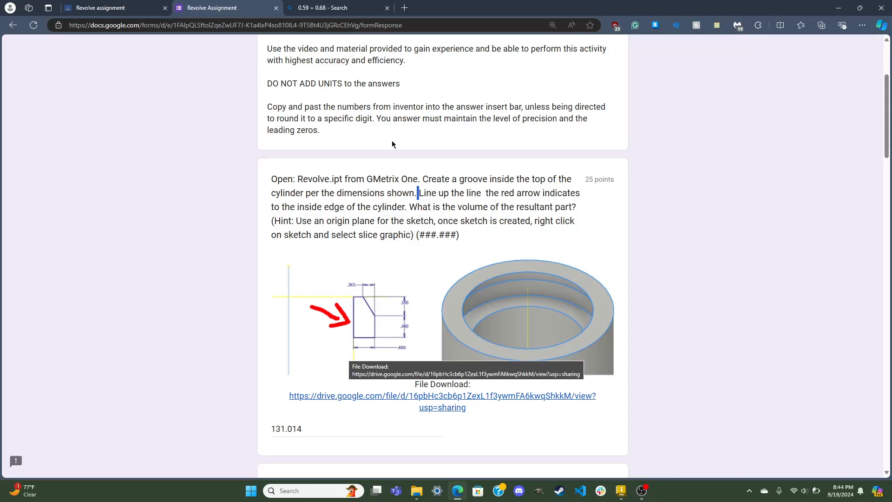
{"action": "key", "text": "ctrl+Tab"}
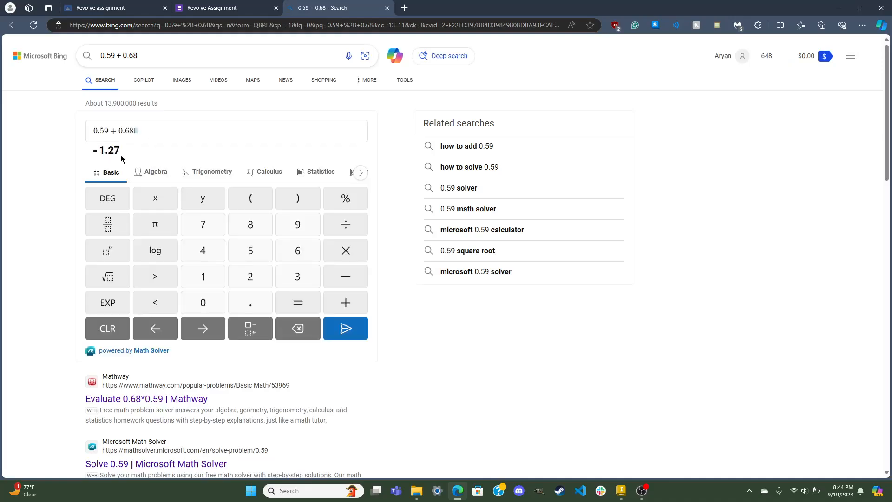
{"action": "left_click", "coordinate": [621, 491]}
{"action": "type", "text": "1.27"}
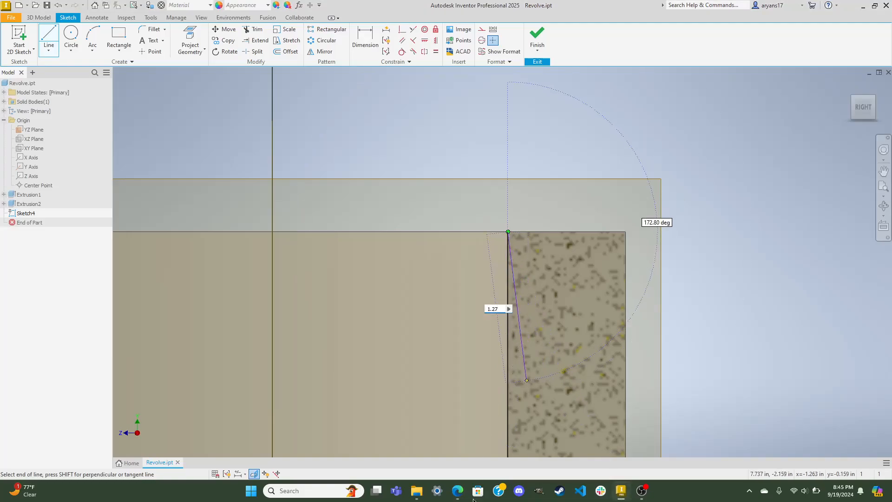
{"action": "left_click", "coordinate": [458, 493]}
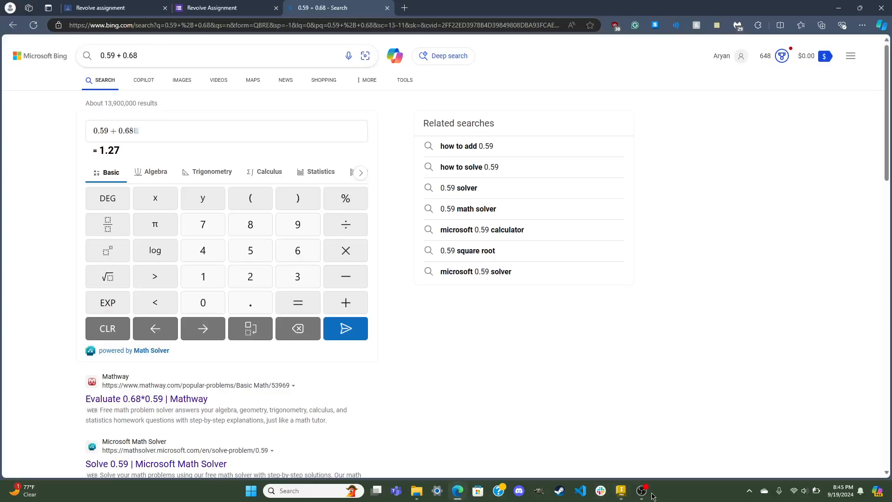
{"action": "left_click", "coordinate": [621, 491]}
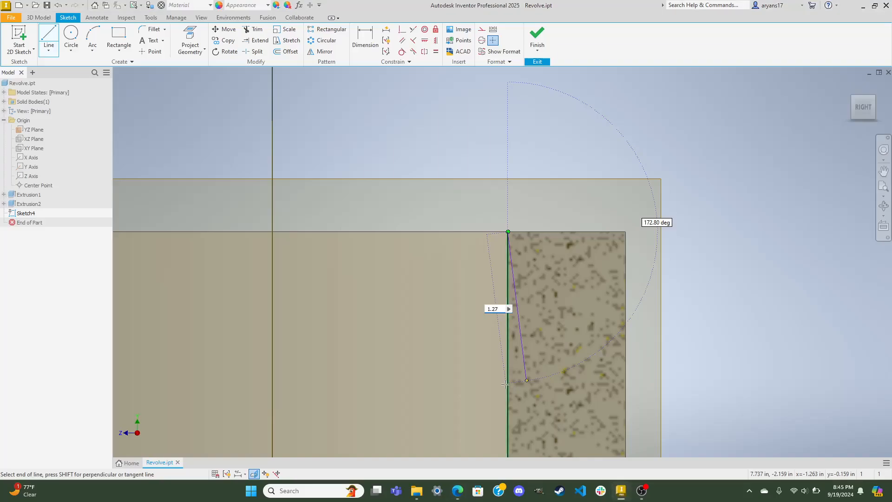
{"action": "key", "text": "Tab"}
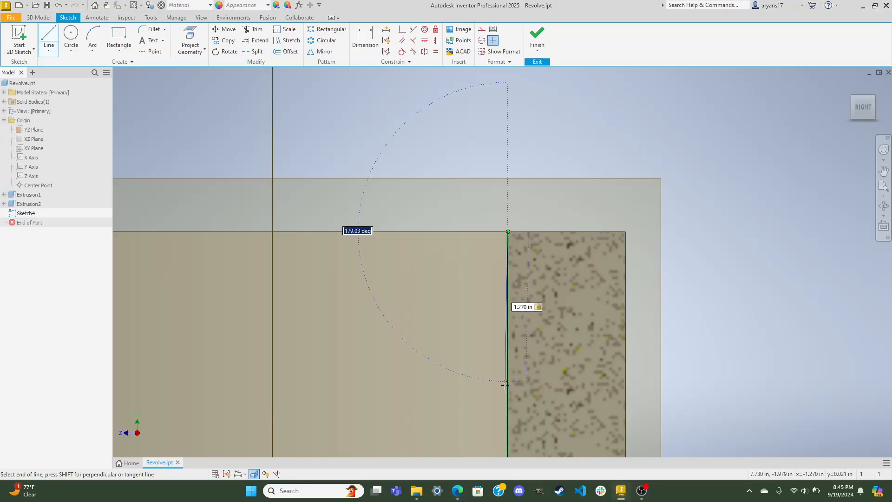
{"action": "left_click", "coordinate": [508, 383]}
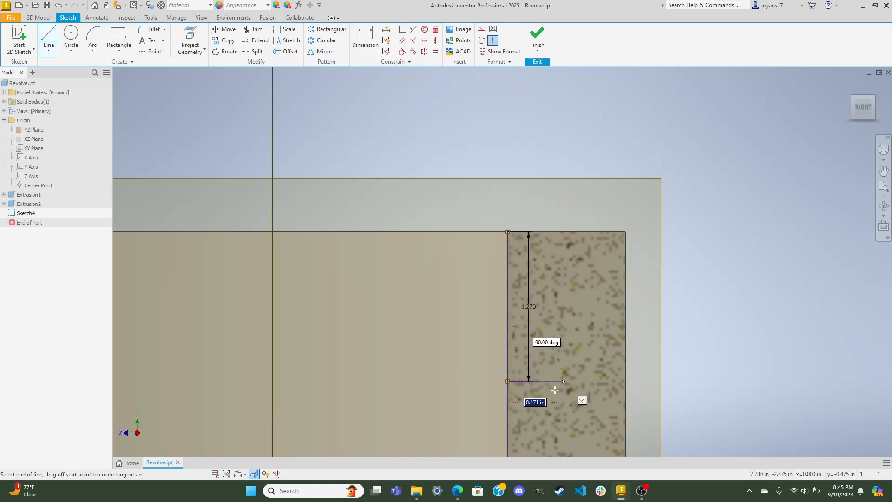
Check the groove's bottom width in the assignment drawing in Edge and return to Inventor
{"action": "left_click", "coordinate": [457, 491]}
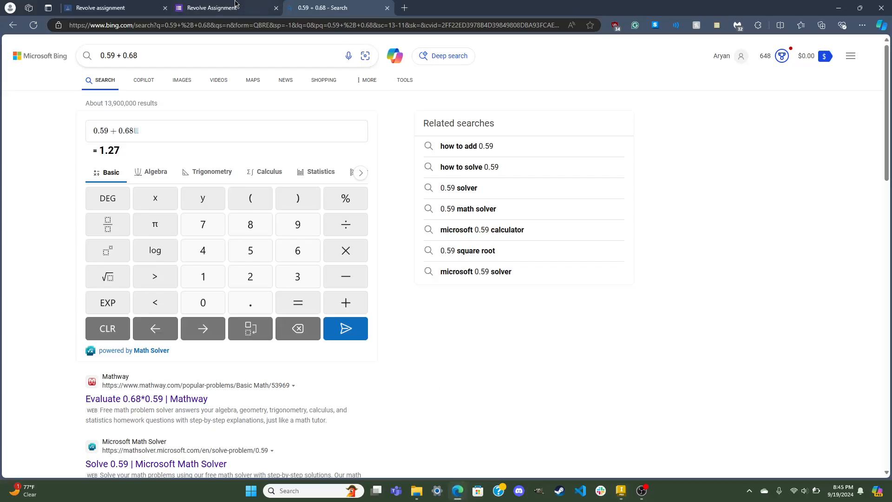
{"action": "left_click", "coordinate": [224, 8]}
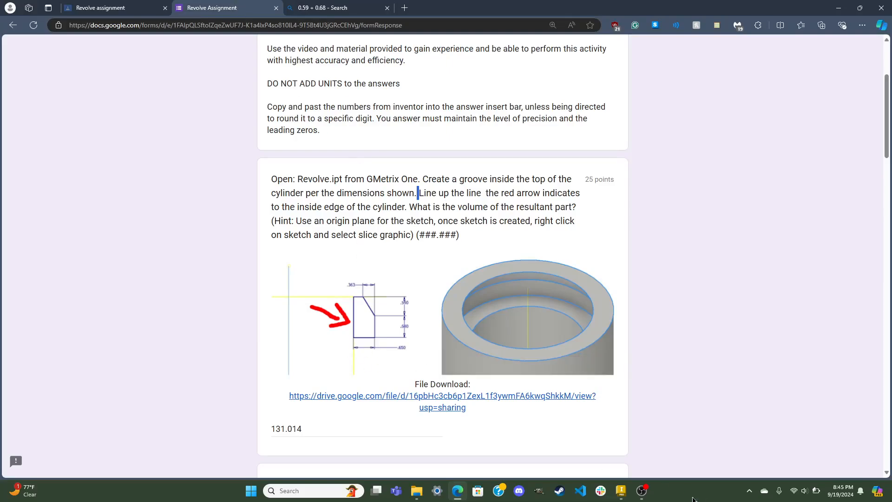
{"action": "left_click", "coordinate": [626, 495]}
{"action": "type", "text": "0.650"}
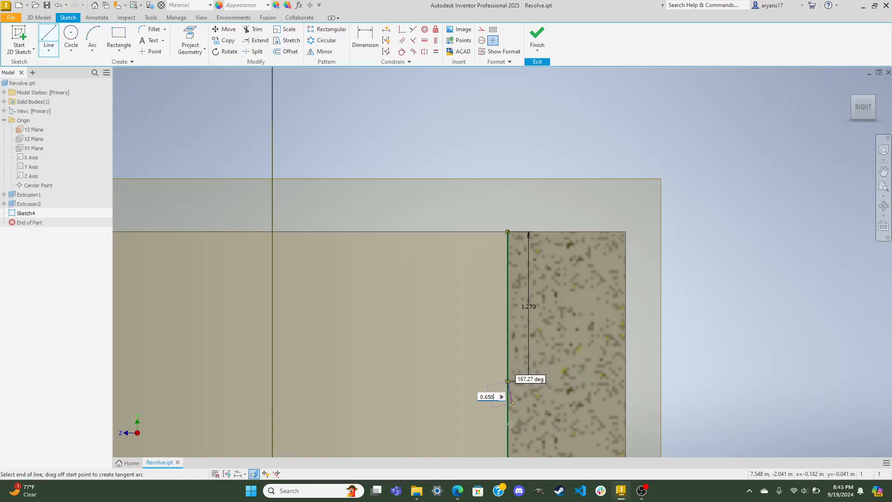
{"action": "key", "text": "Tab"}
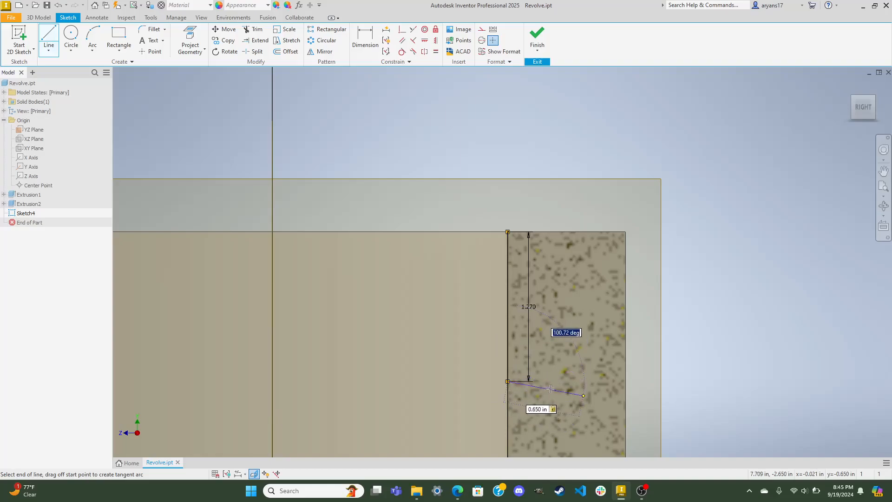
{"action": "type", "text": "90"}
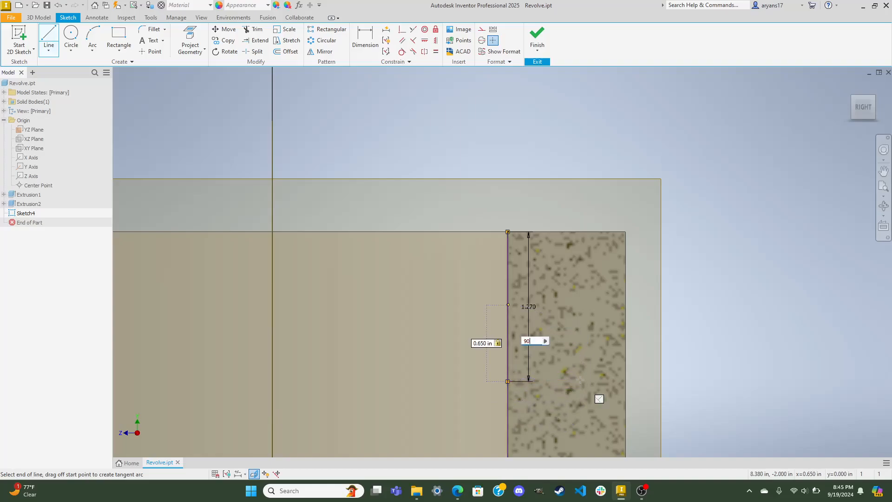
{"action": "key", "text": "Return"}
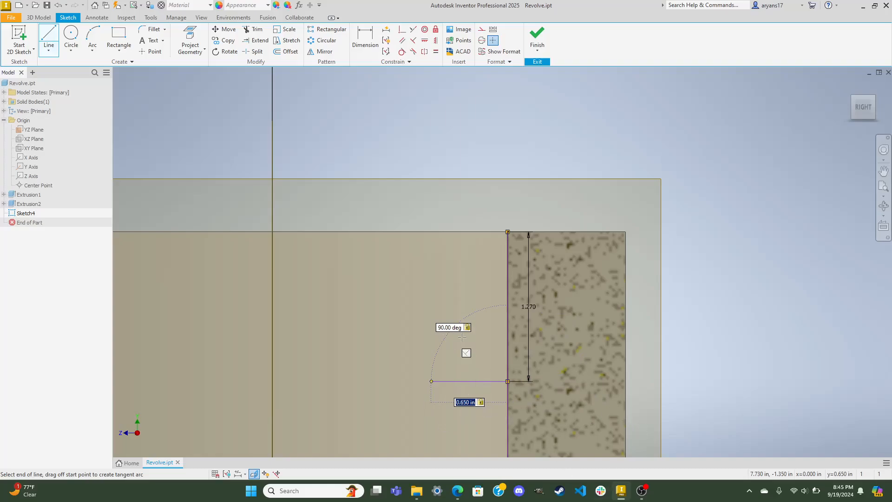
{"action": "key", "text": "Escape"}
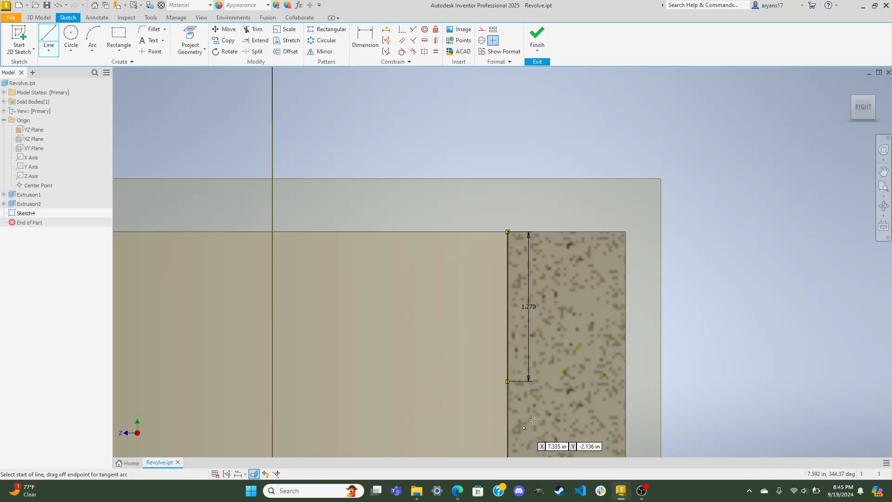
Draw a 0.650 in horizontal line into the cylinder wall from the lower end of the 1.270 in line
{"action": "left_click", "coordinate": [508, 381]}
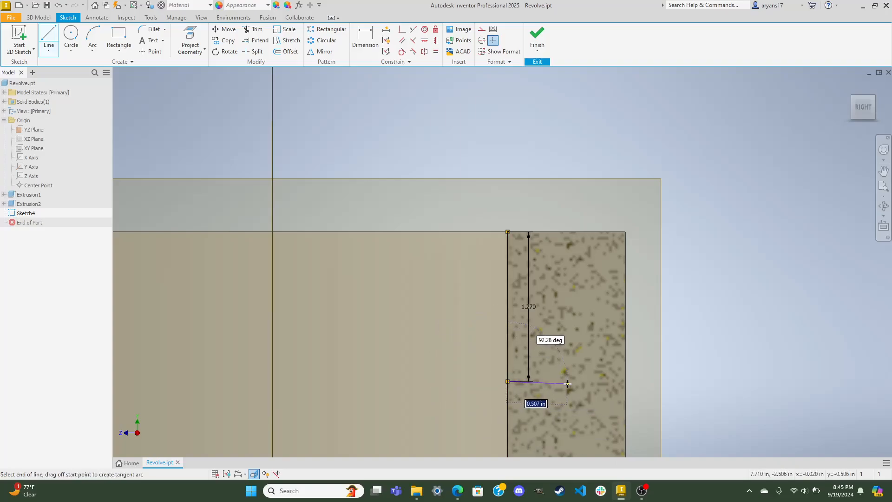
{"action": "type", "text": "0."}
{"action": "key", "text": "Tab"}
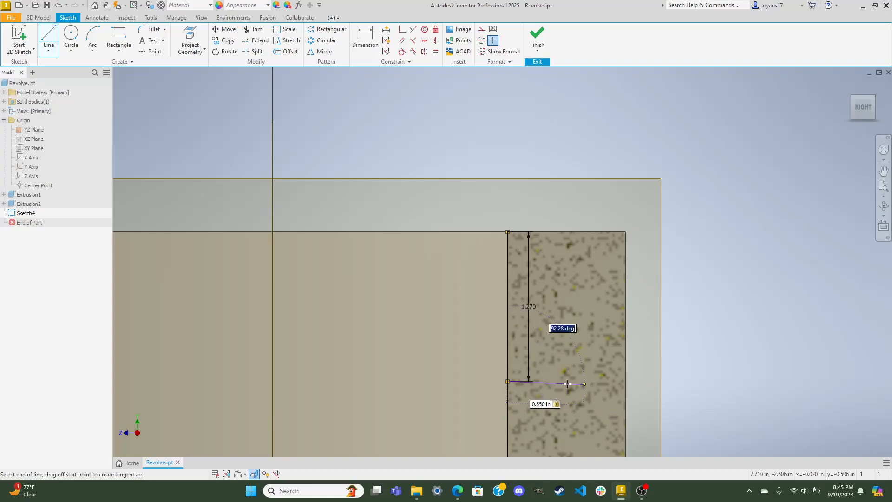
{"action": "left_click", "coordinate": [581, 383]}
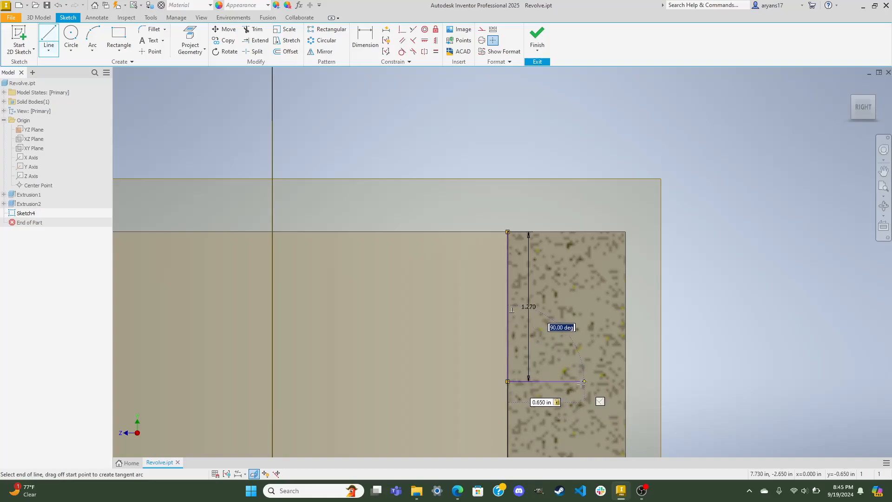
{"action": "key", "text": "Return"}
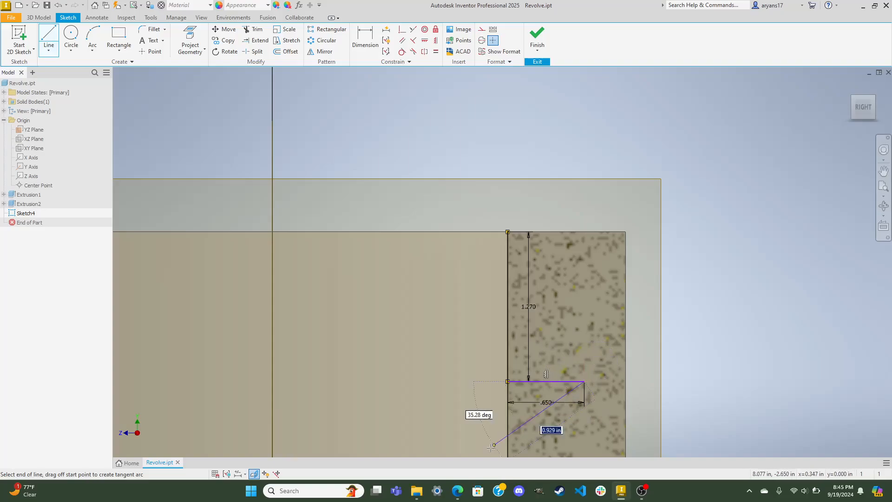
Check the side height in Edge's assignment drawing, and draw a 0.680 in vertical line upward from the horizontal line's outer end in Inventor
{"action": "left_click", "coordinate": [458, 491]}
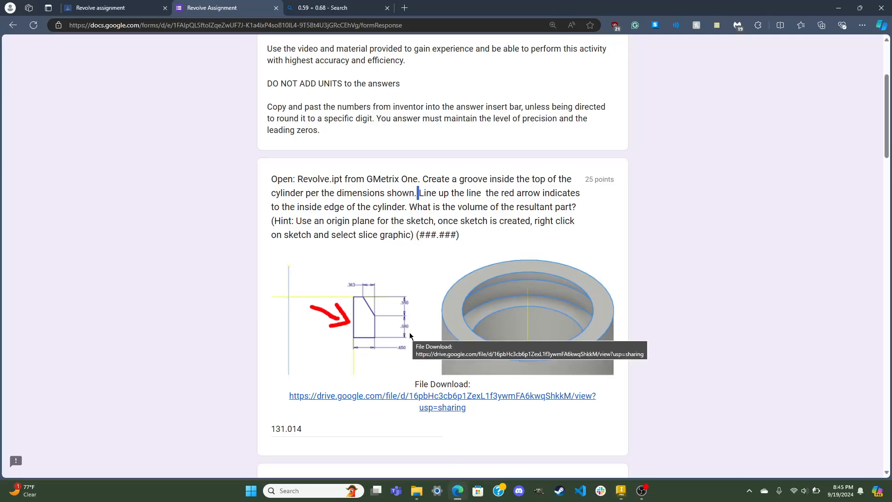
{"action": "left_click", "coordinate": [621, 490]}
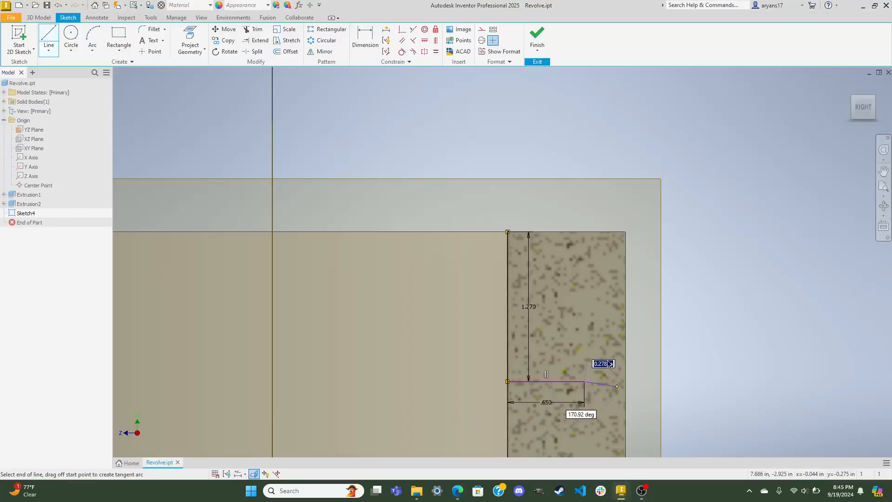
{"action": "type", "text": "0."}
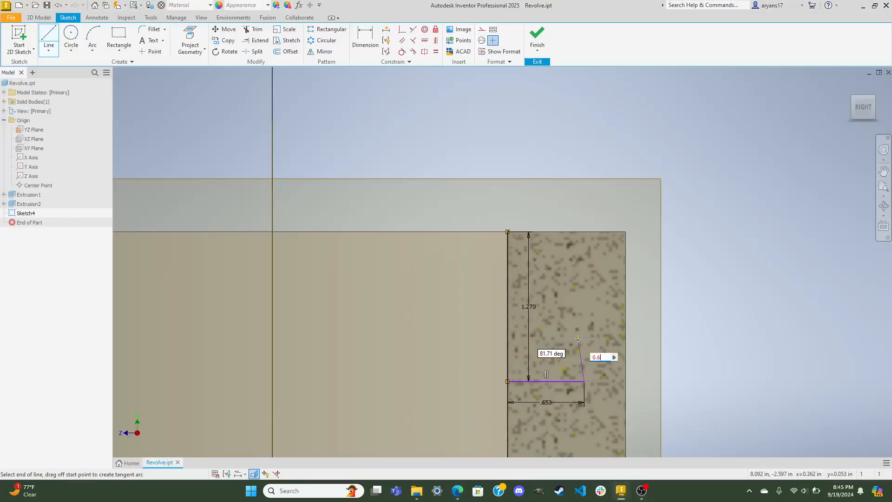
{"action": "type", "text": "680"}
{"action": "key", "text": "Tab"}
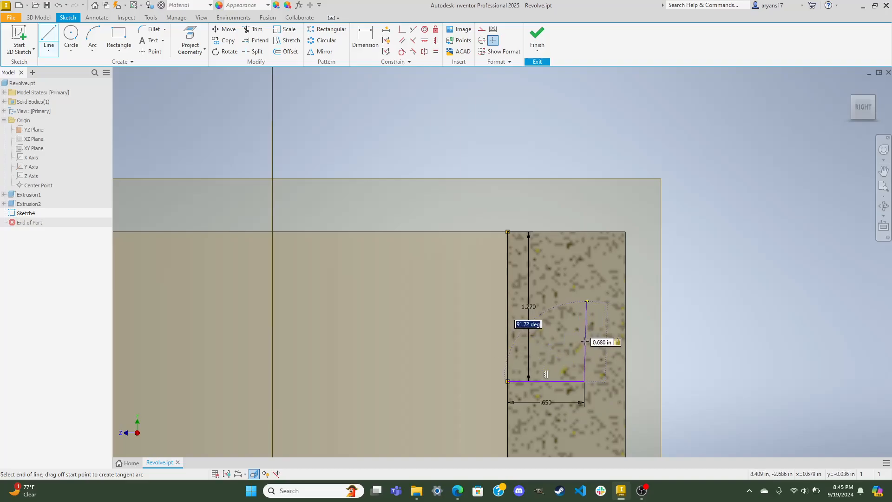
{"action": "left_click", "coordinate": [584, 341]}
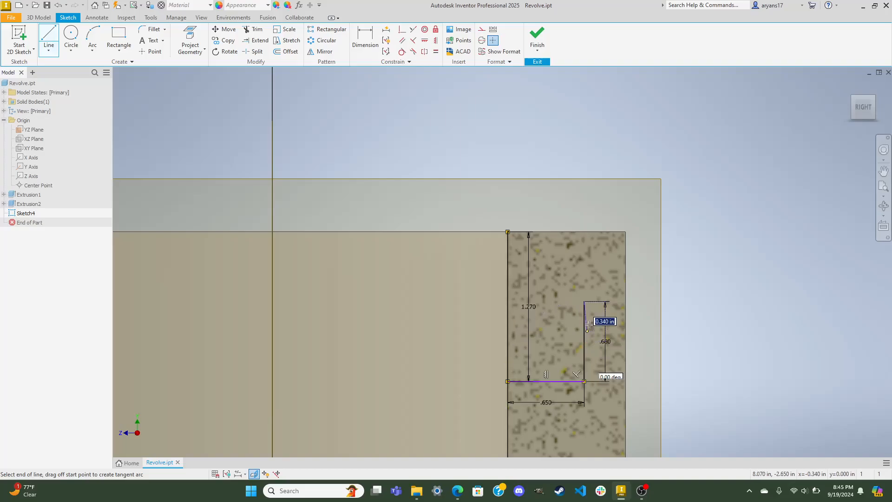
{"action": "right_click", "coordinate": [628, 306]}
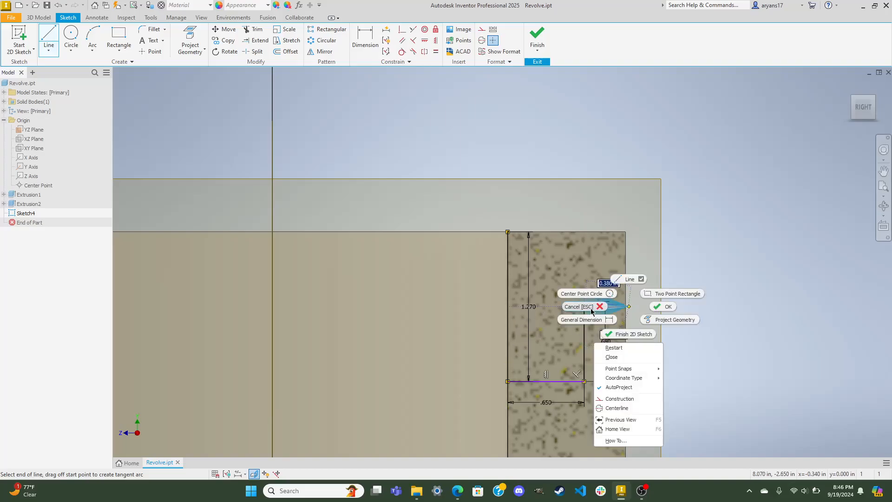
{"action": "left_click", "coordinate": [663, 307]}
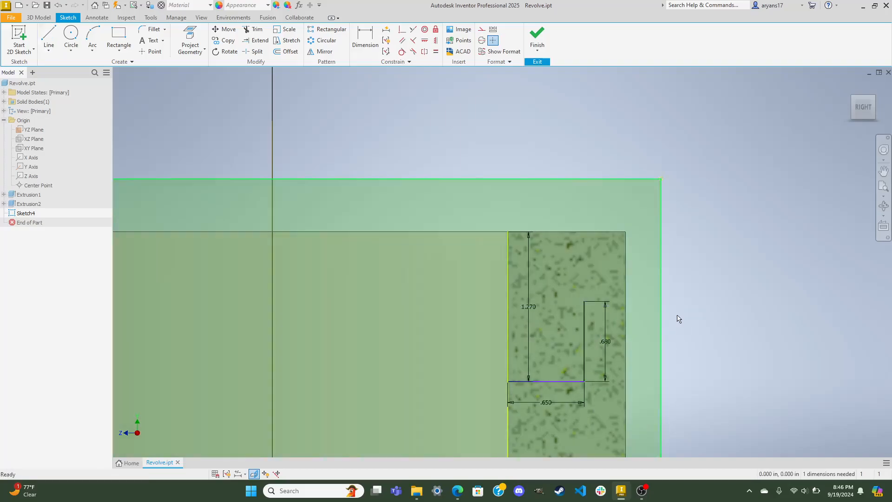
Switch to Edge and calculate 0.650 − 0.363 for the groove's top edge width, checking the dimensions against the assignment drawing
{"action": "mouse_move", "coordinate": [458, 490]}
{"action": "left_click", "coordinate": [467, 458]}
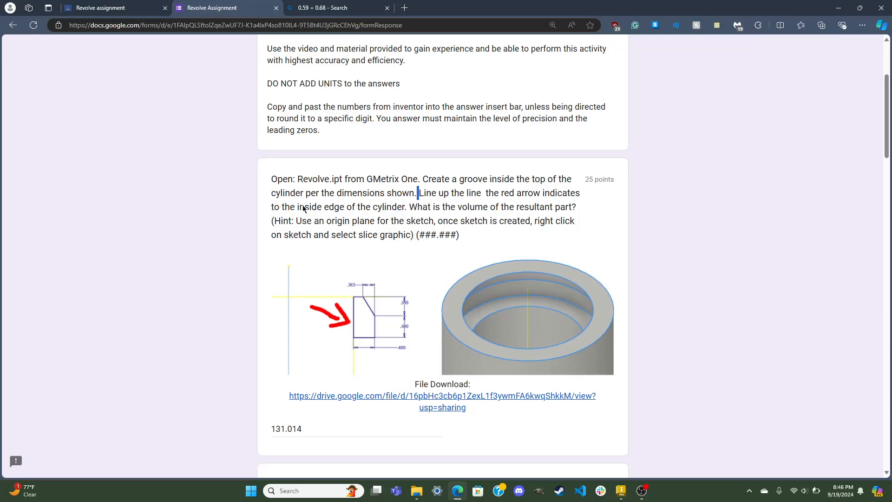
{"action": "left_click", "coordinate": [307, 8]}
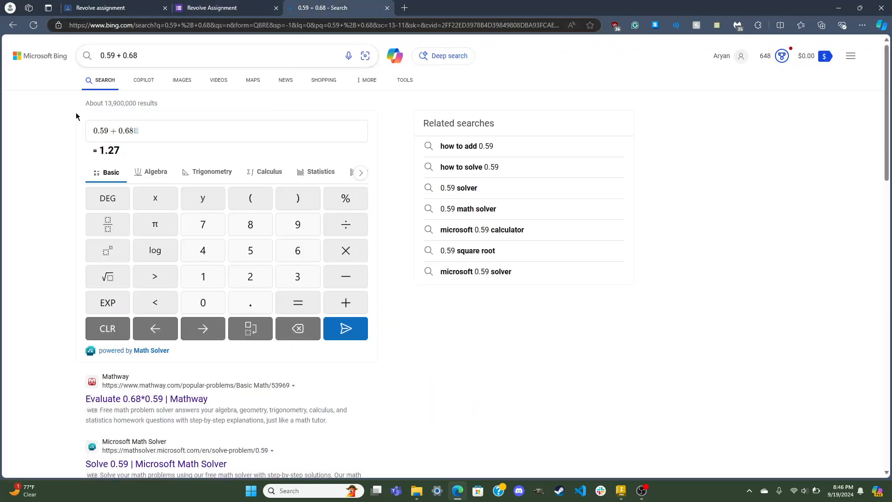
{"action": "key", "text": "BackSpace"}
{"action": "key", "text": "BackSpace"}
{"action": "key", "text": "BackSpace"}
{"action": "key", "text": "BackSpace"}
{"action": "key", "text": "BackSpace"}
{"action": "key", "text": "BackSpace"}
{"action": "key", "text": "BackSpace"}
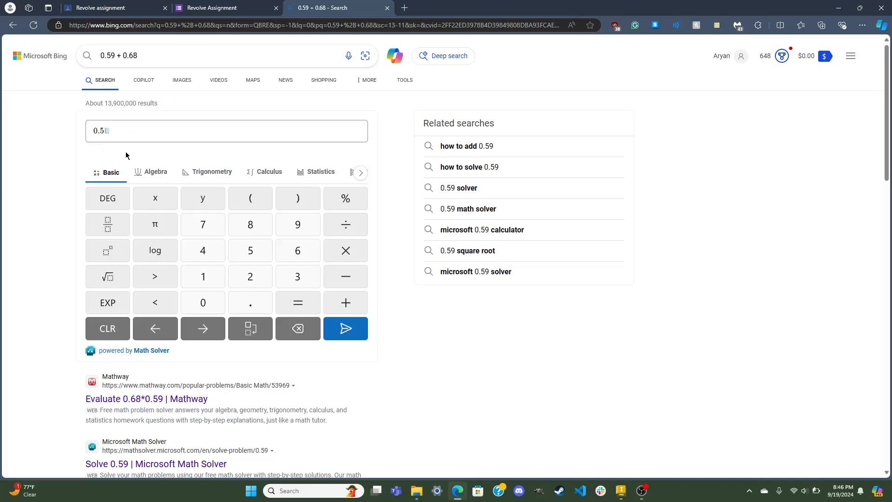
{"action": "type", "text": "0"}
{"action": "type", "text": ".650-0.363"}
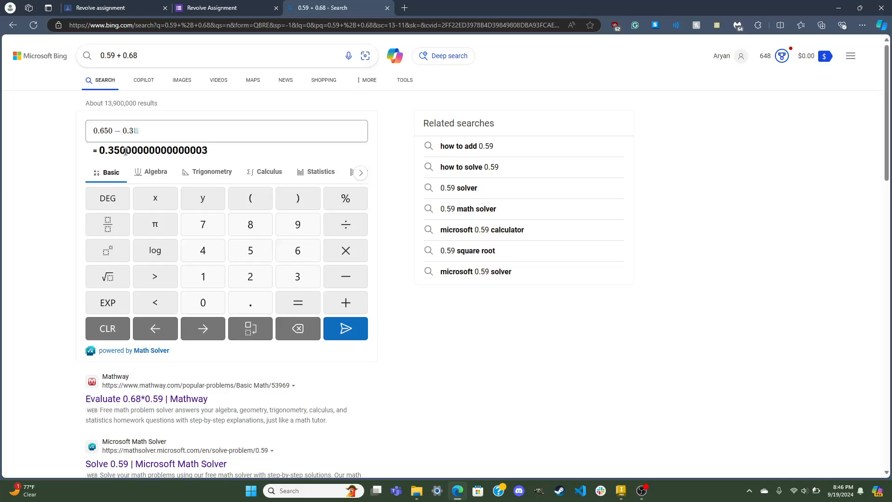
{"action": "key", "text": "Return"}
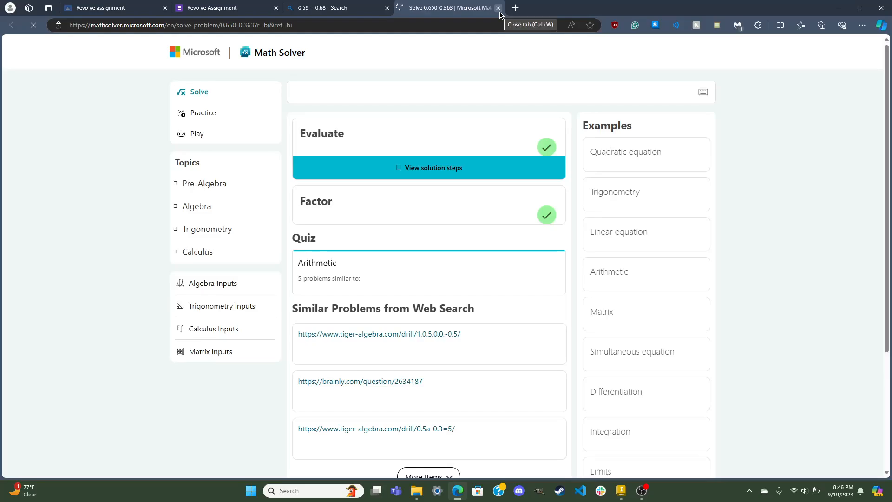
{"action": "left_click", "coordinate": [498, 9]}
{"action": "left_click", "coordinate": [105, 134]}
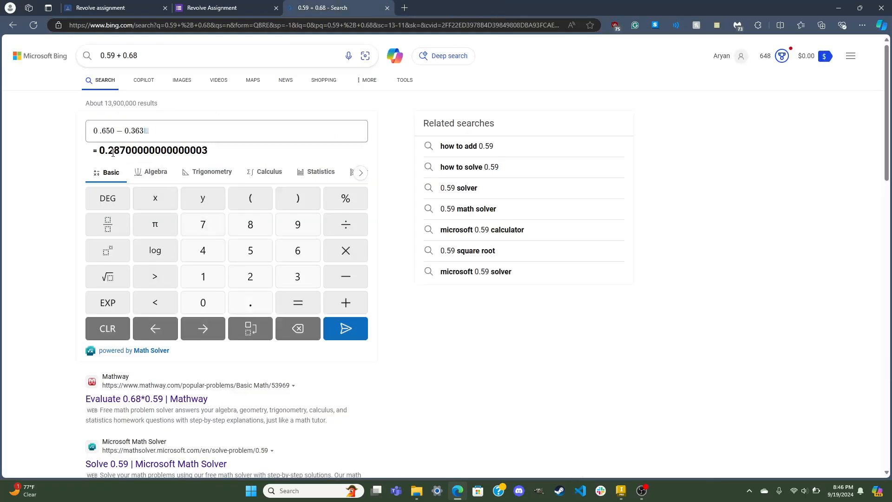
{"action": "left_click", "coordinate": [255, 5]}
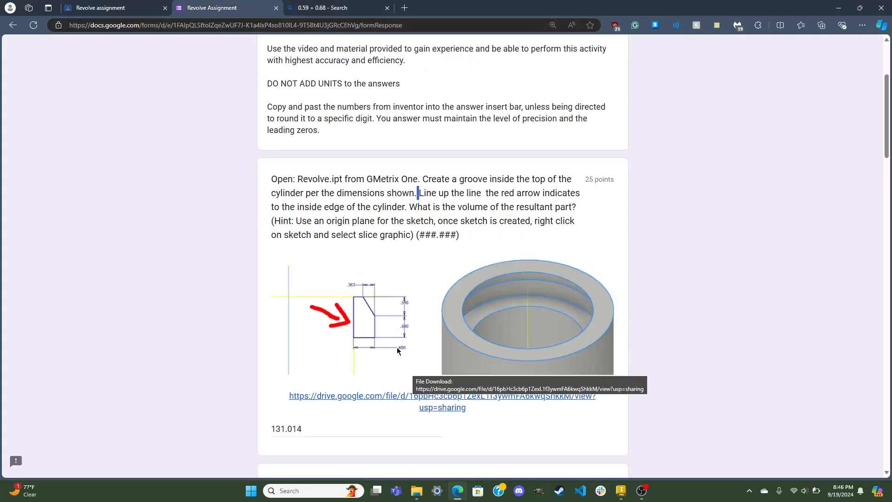
{"action": "left_click", "coordinate": [334, 5]}
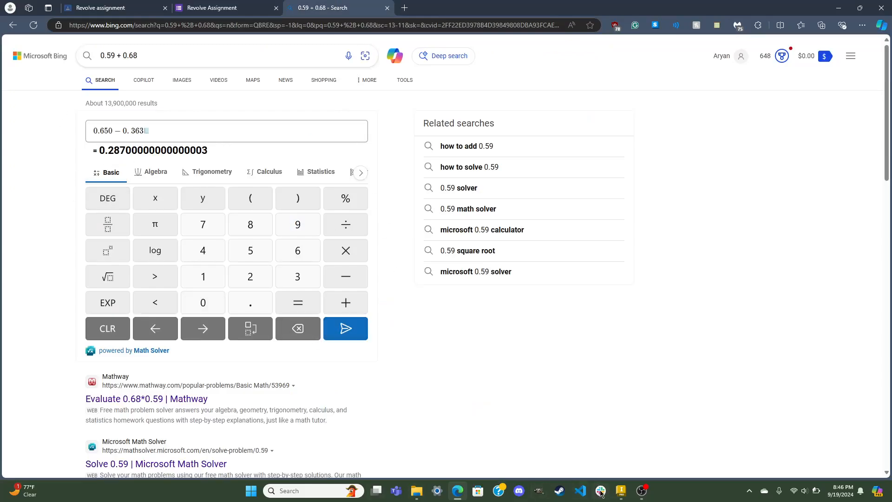
In Inventor, close the profile with a 0.287 in horizontal line from the top inner corner and a sloped line to the 0.680 in line, finishing the sketch
{"action": "left_click", "coordinate": [621, 491]}
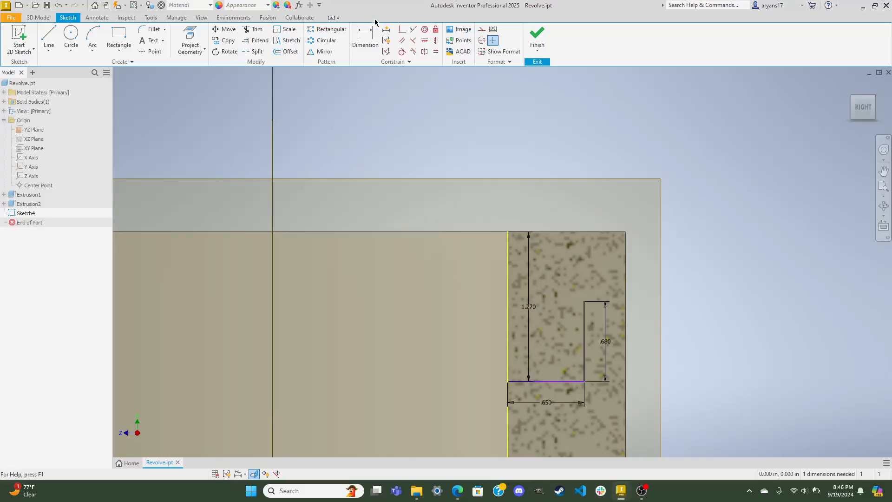
{"action": "left_click", "coordinate": [48, 35]}
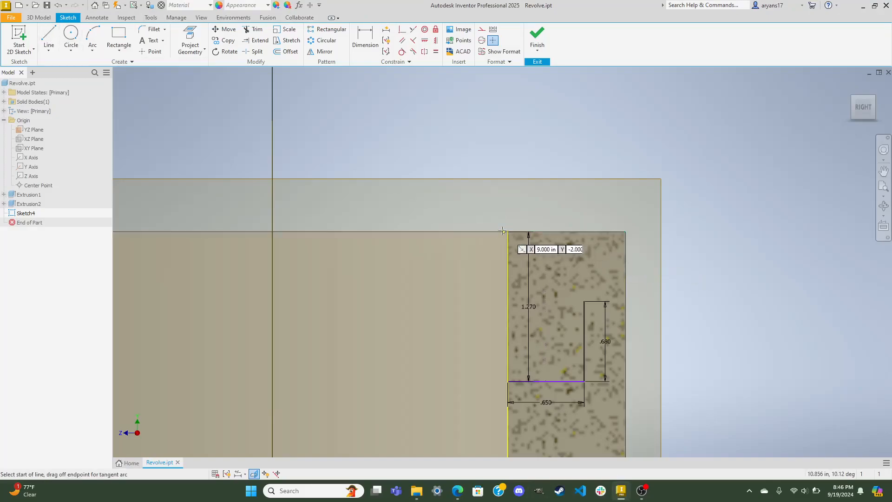
{"action": "left_click", "coordinate": [508, 232]}
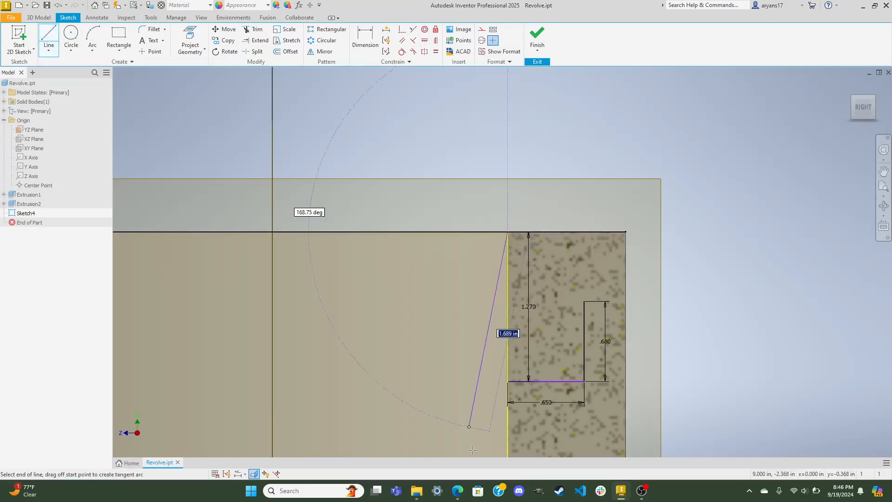
{"action": "left_click", "coordinate": [458, 491]}
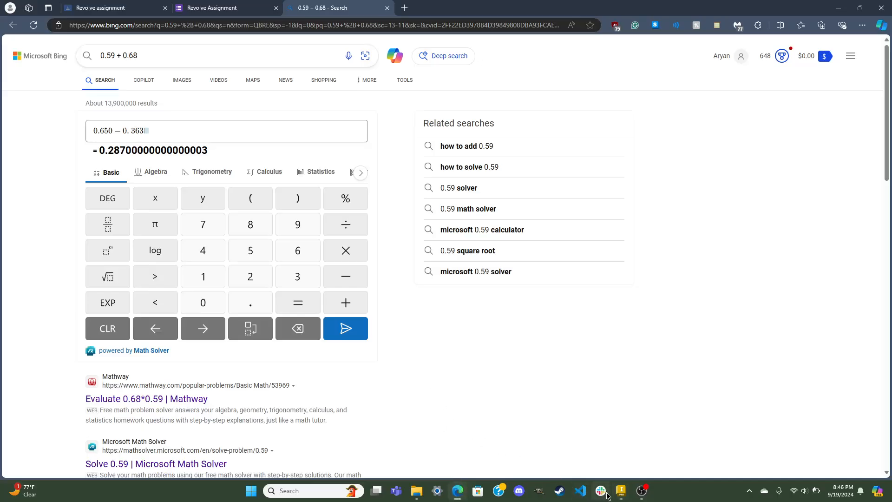
{"action": "left_click", "coordinate": [621, 491]}
{"action": "type", "text": "0.287"}
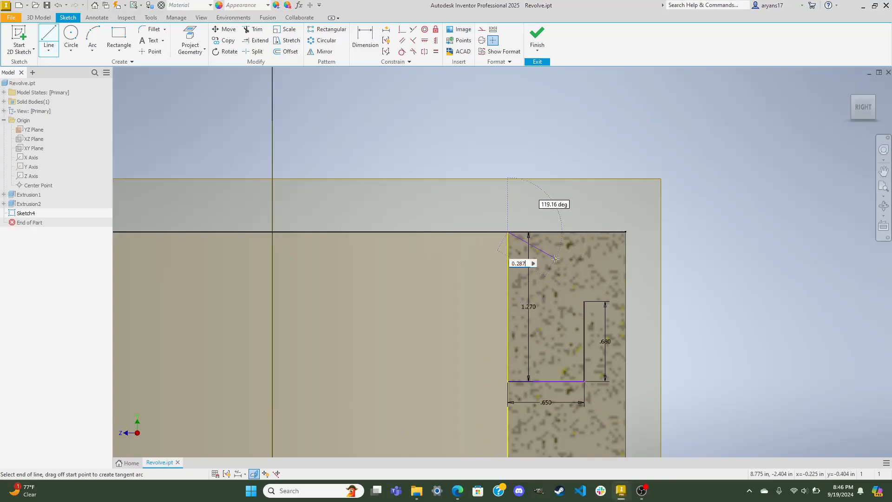
{"action": "key", "text": "Tab"}
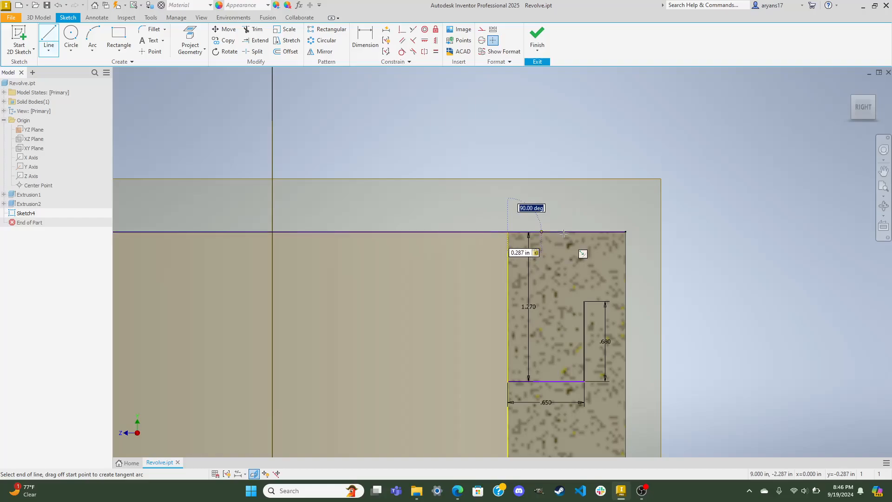
{"action": "left_click", "coordinate": [563, 232]}
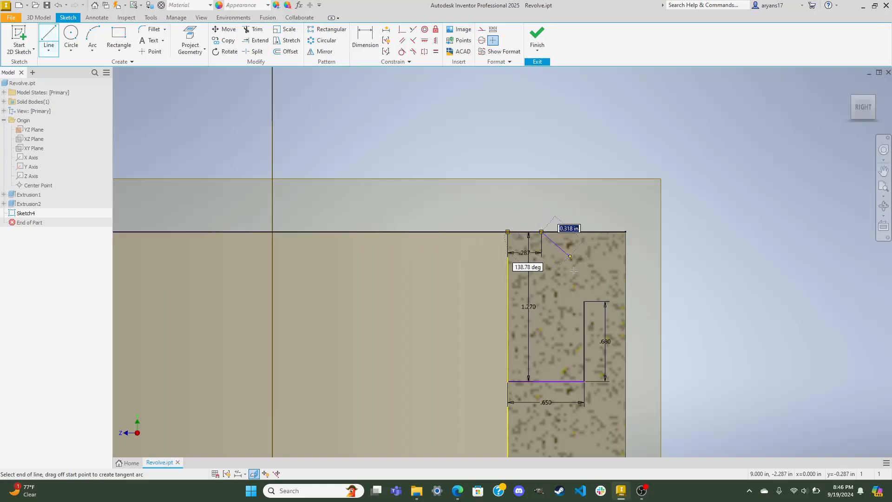
{"action": "left_click", "coordinate": [585, 301]}
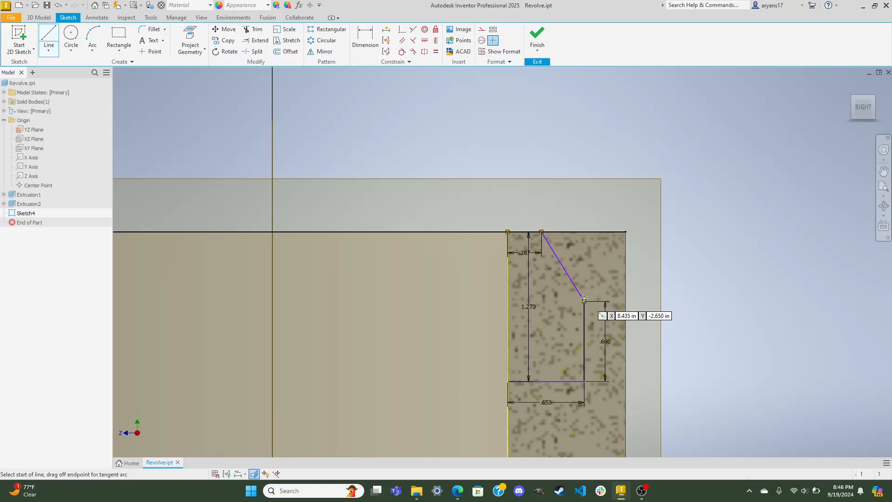
{"action": "left_click", "coordinate": [530, 42]}
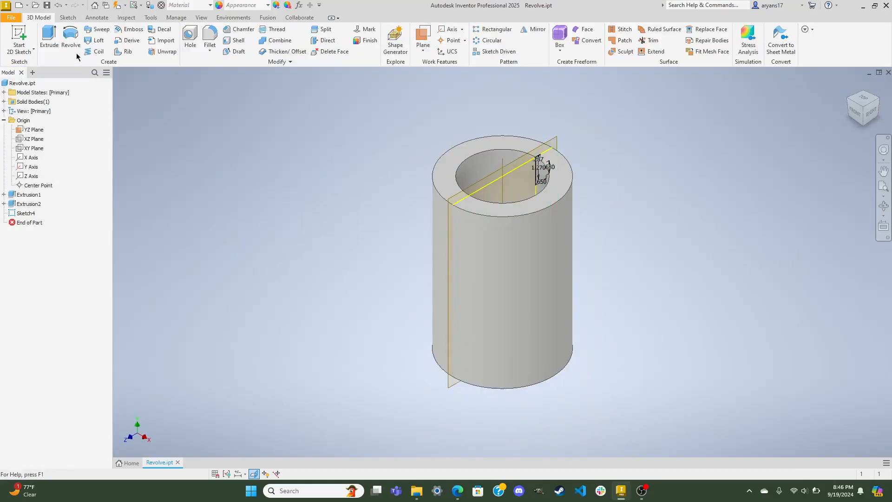
Revolve the groove profile 360° about the Y axis as a cut into the cylinder's inner wall
{"action": "left_click", "coordinate": [70, 39]}
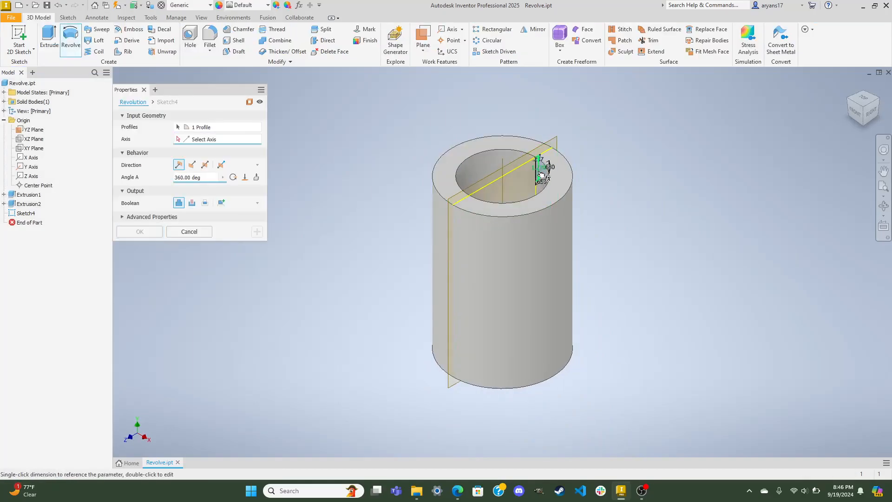
{"action": "left_click", "coordinate": [874, 101]}
{"action": "scroll", "coordinate": [540, 226], "scroll_direction": "up", "scroll_amount": 8}
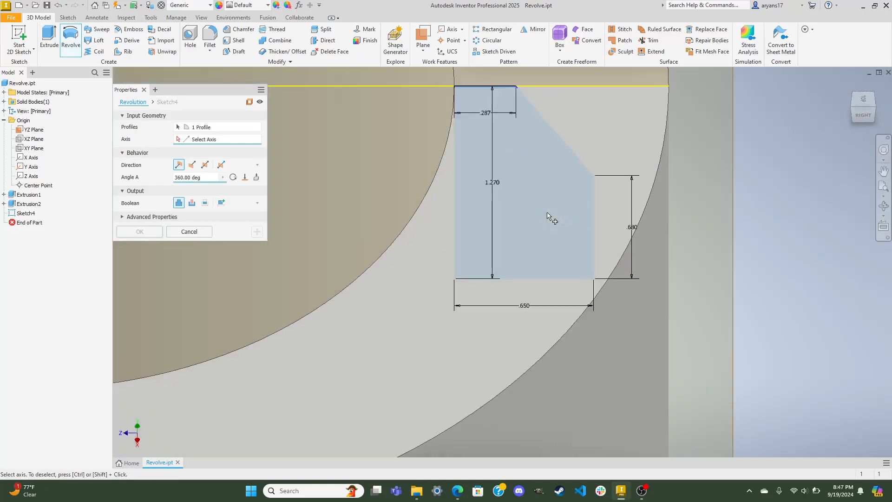
{"action": "left_click", "coordinate": [251, 130]}
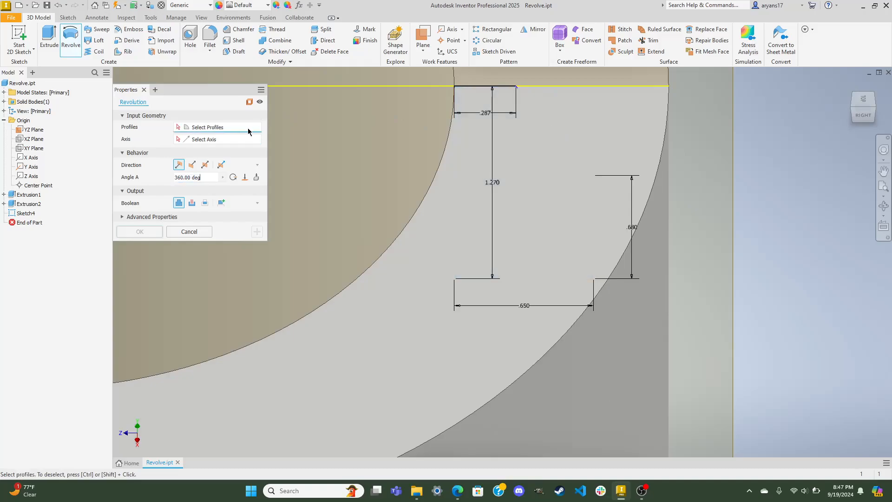
{"action": "left_click", "coordinate": [552, 207]}
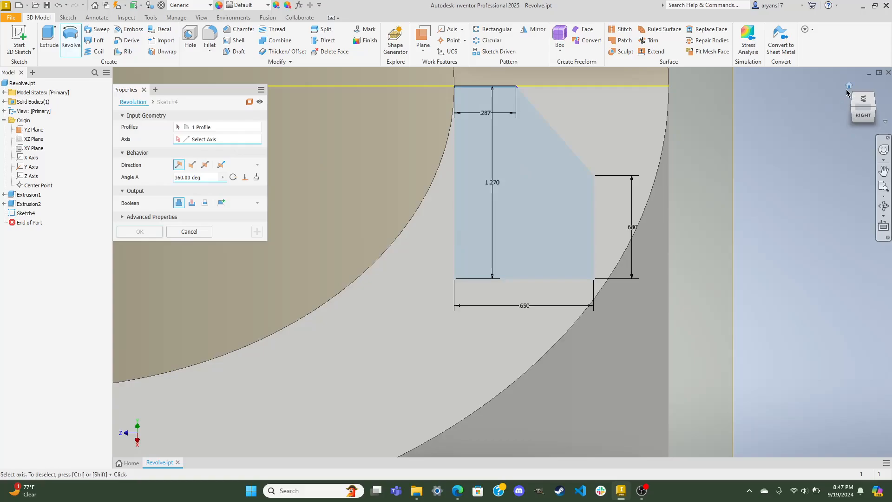
{"action": "left_click", "coordinate": [850, 86]}
{"action": "left_click", "coordinate": [502, 160]}
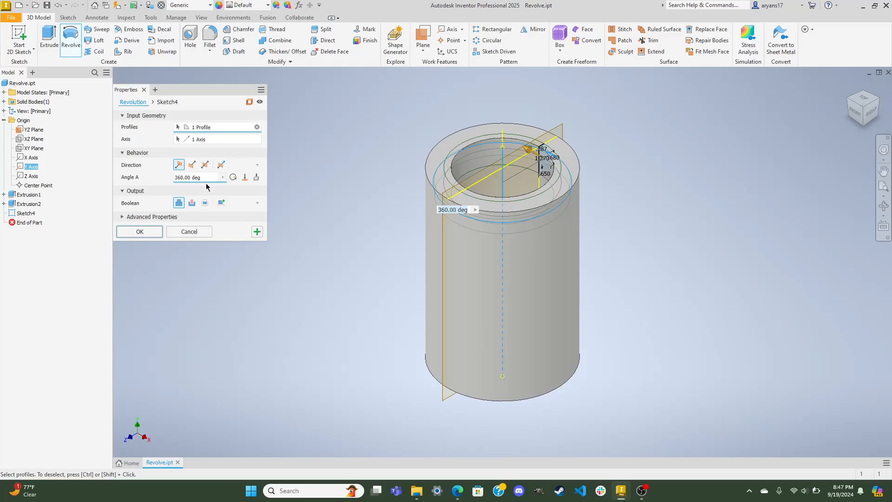
{"action": "left_click", "coordinate": [192, 204]}
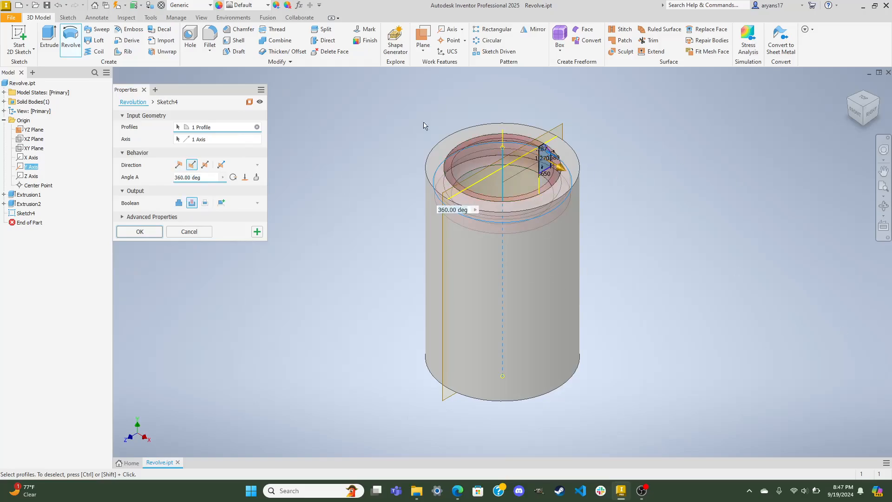
{"action": "left_click", "coordinate": [139, 231]}
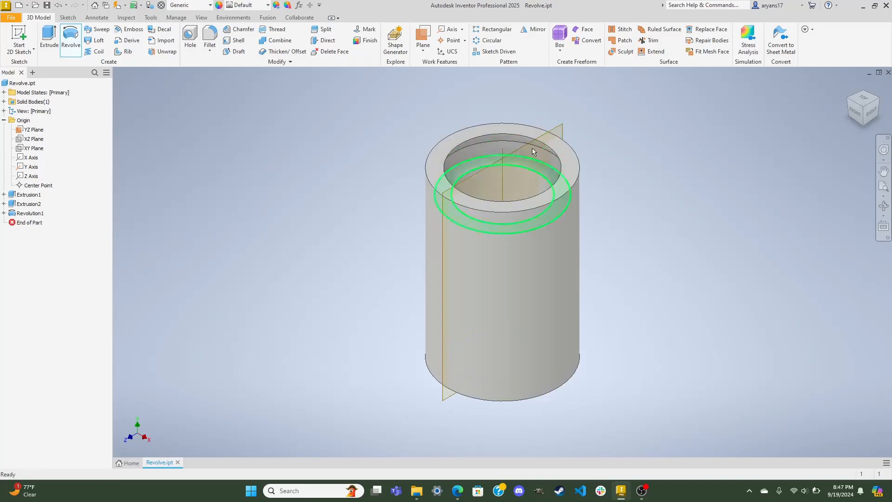
Check the groove picture and volume question in Edge's assignment form and return to Inventor
{"action": "left_click", "coordinate": [457, 491]}
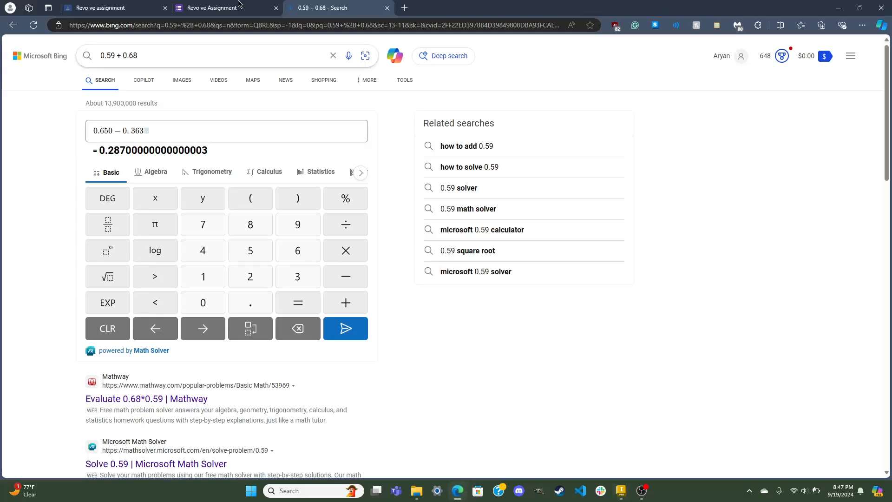
{"action": "left_click", "coordinate": [198, 6]}
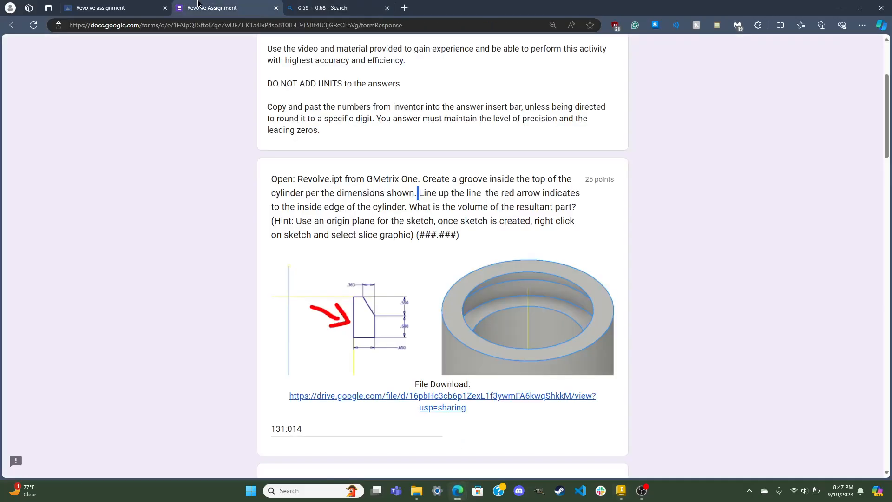
{"action": "left_click", "coordinate": [622, 491]}
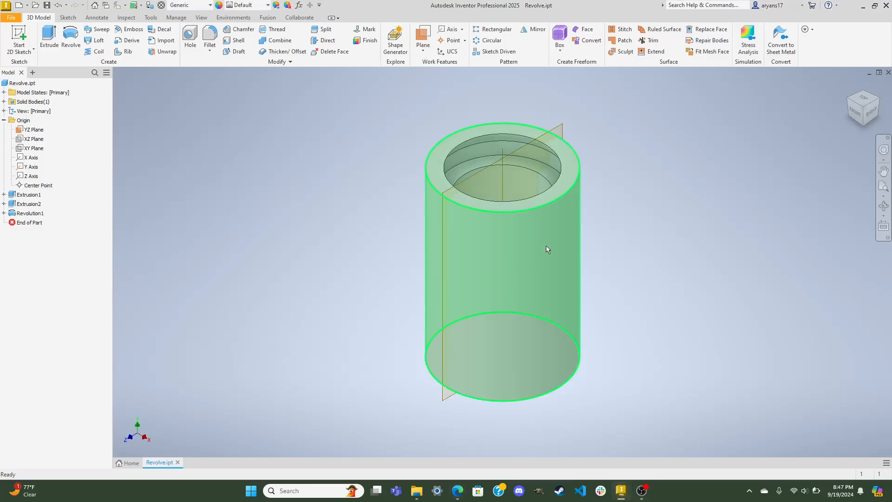
Update the physical properties in the Revolve.ipt part's iProperties and copy the volume value
{"action": "right_click", "coordinate": [22, 85]}
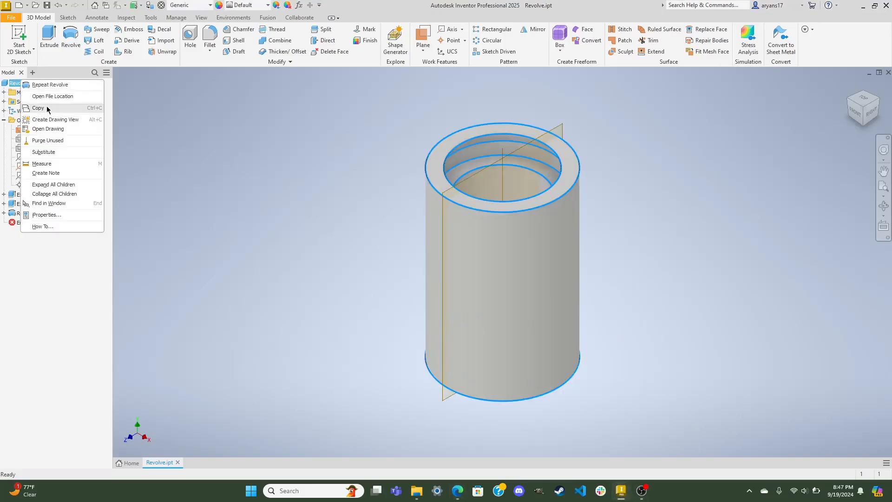
{"action": "left_click", "coordinate": [45, 215]}
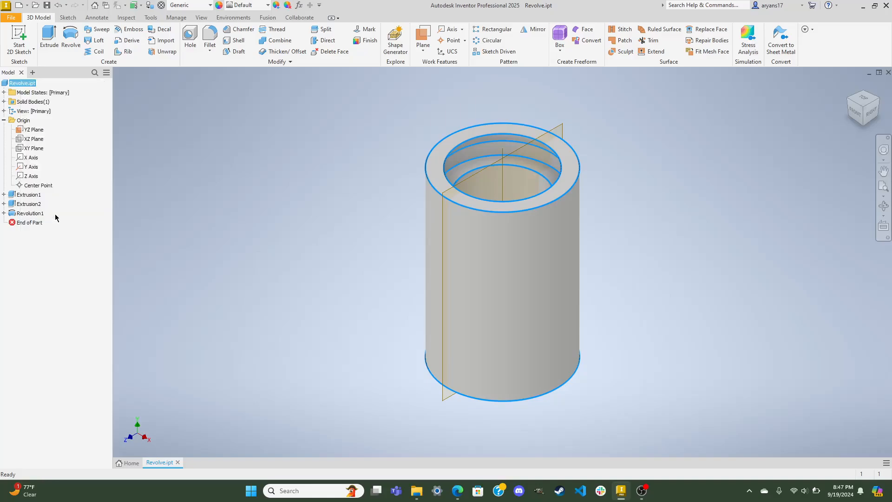
{"action": "left_click", "coordinate": [455, 75]}
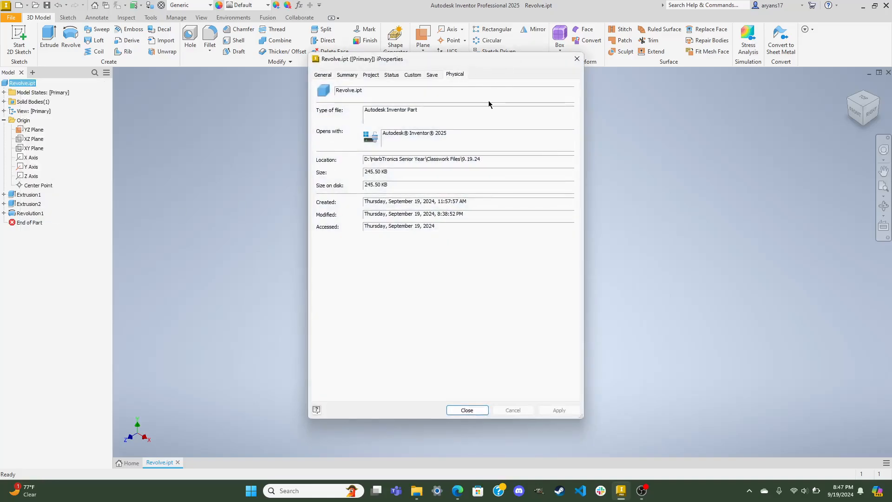
{"action": "left_click", "coordinate": [490, 97]}
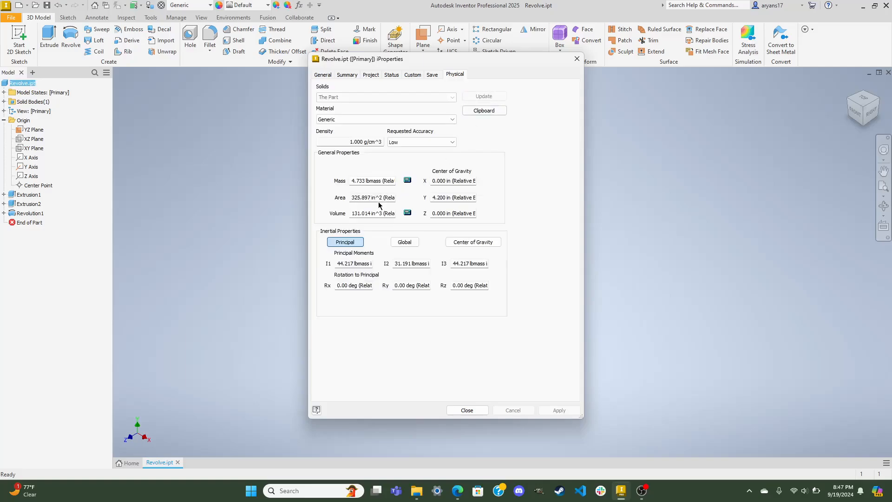
{"action": "left_click_drag", "start_coordinate": [371, 211], "coordinate": [341, 209]}
{"action": "key", "text": "ctrl+c"}
Switch to Edge and enter the copied volume, 131.014, as the answer to the Revolve.ipt question
{"action": "left_click", "coordinate": [458, 491]}
{"action": "scroll", "coordinate": [317, 434], "scroll_direction": "down", "scroll_amount": 3}
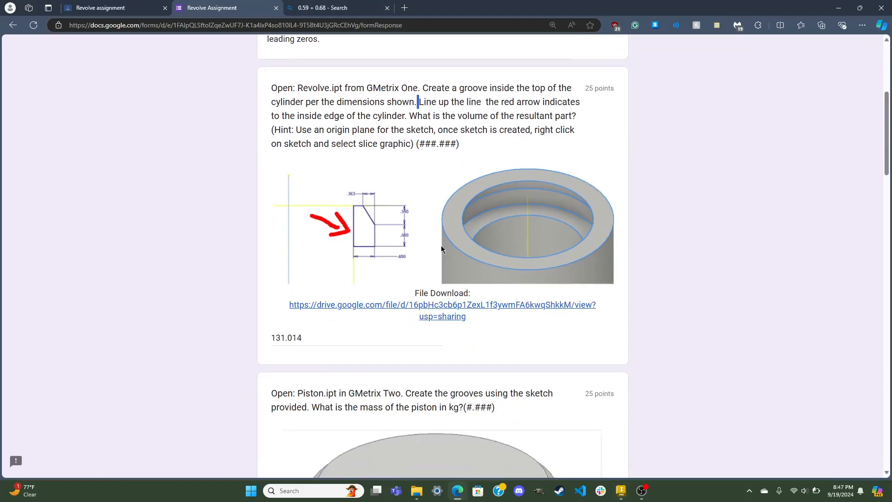
{"action": "left_click_drag", "start_coordinate": [310, 291], "coordinate": [149, 271]}
{"action": "key", "text": "ctrl+v"}
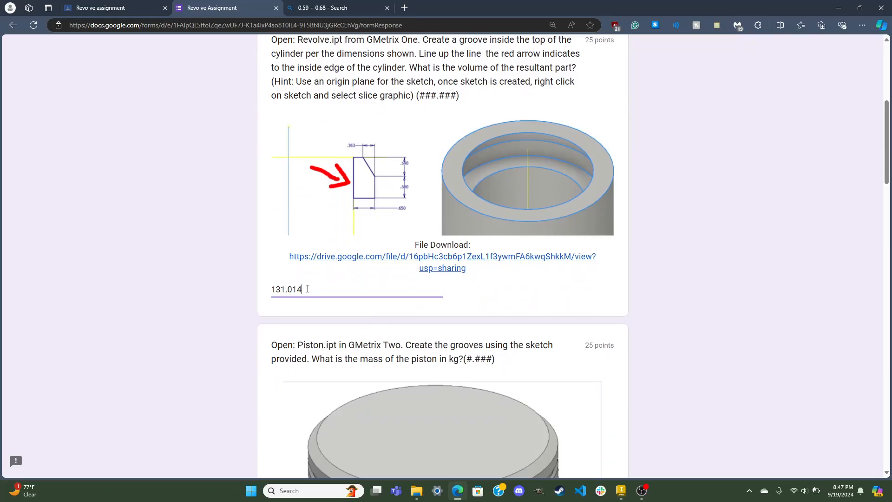
Review the assignment form's instructions and move on to the Piston.ipt question
{"action": "scroll", "coordinate": [495, 284], "scroll_direction": "up", "scroll_amount": 6}
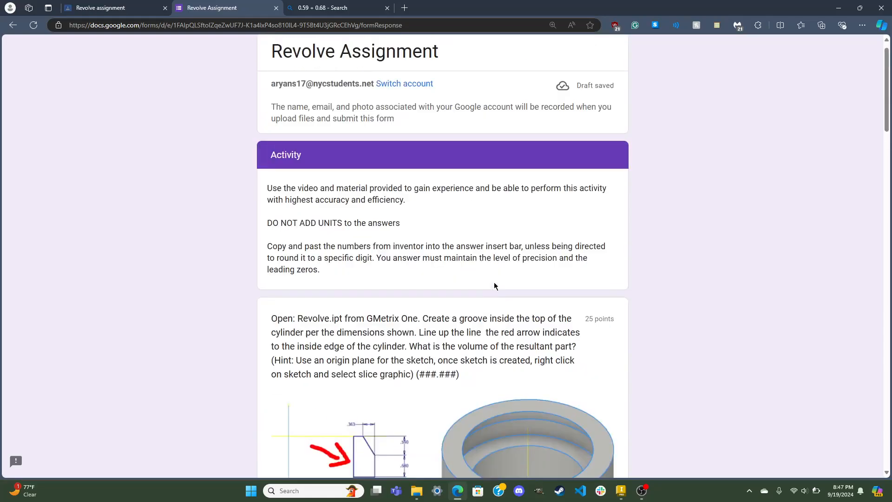
{"action": "scroll", "coordinate": [468, 251], "scroll_direction": "down", "scroll_amount": 5}
{"action": "scroll", "coordinate": [528, 314], "scroll_direction": "down", "scroll_amount": 7}
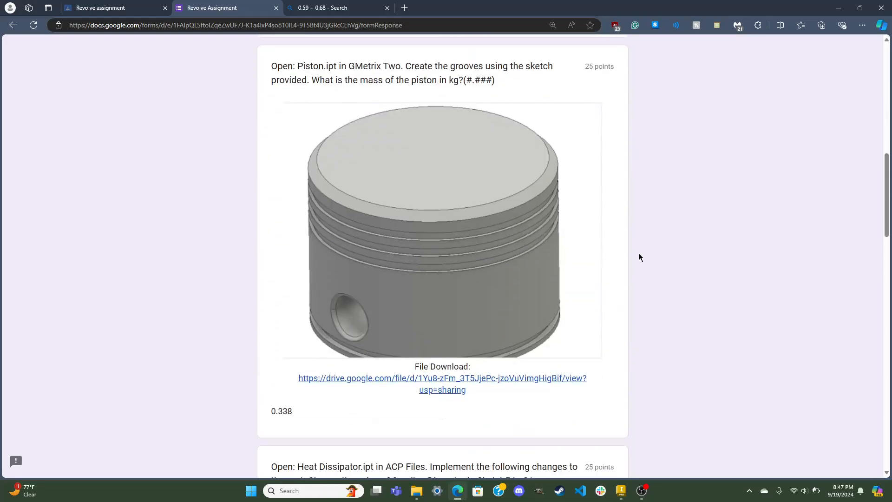
Read the Piston.ipt question in the assignment form about creating the grooves and giving the piston's mass in kg
{"action": "scroll", "coordinate": [452, 344], "scroll_direction": "up", "scroll_amount": 4}
{"action": "scroll", "coordinate": [400, 275], "scroll_direction": "down", "scroll_amount": 2}
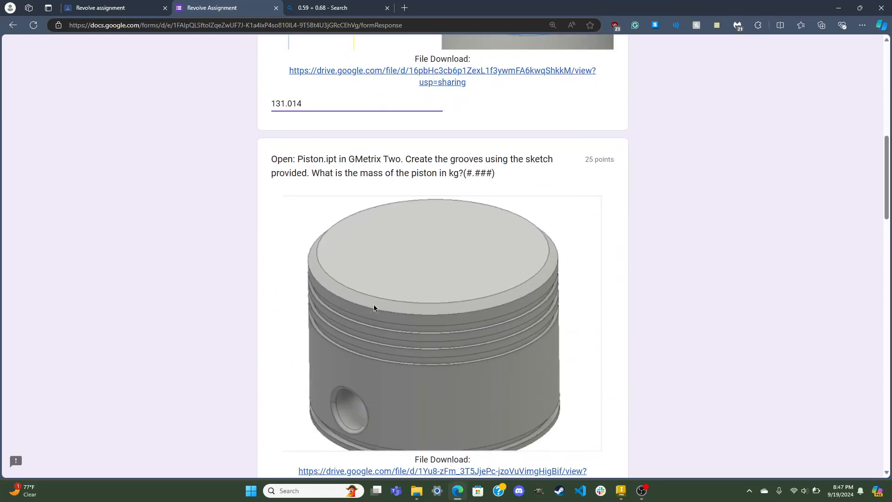
{"action": "left_click_drag", "start_coordinate": [277, 155], "coordinate": [495, 176]}
{"action": "left_click", "coordinate": [413, 163]}
Switch to Inventor, close the iProperties dialog and close the Revolve.ipt part
{"action": "left_click", "coordinate": [621, 493]}
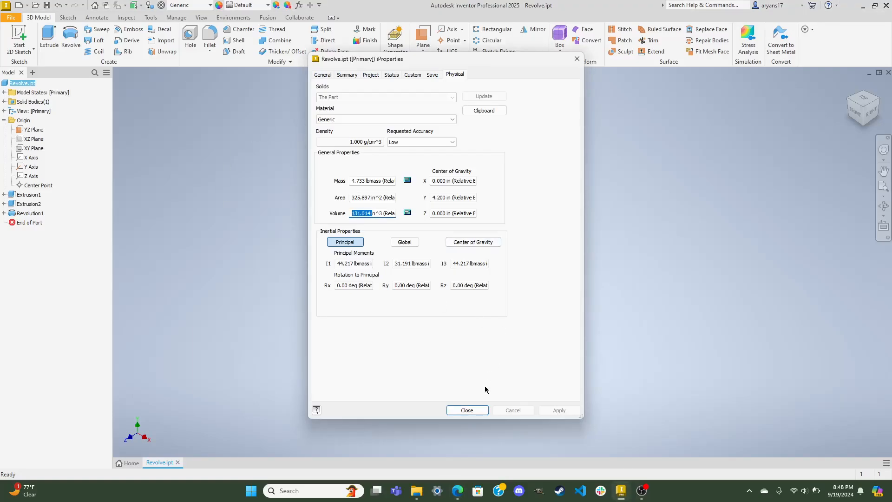
{"action": "left_click", "coordinate": [464, 464]}
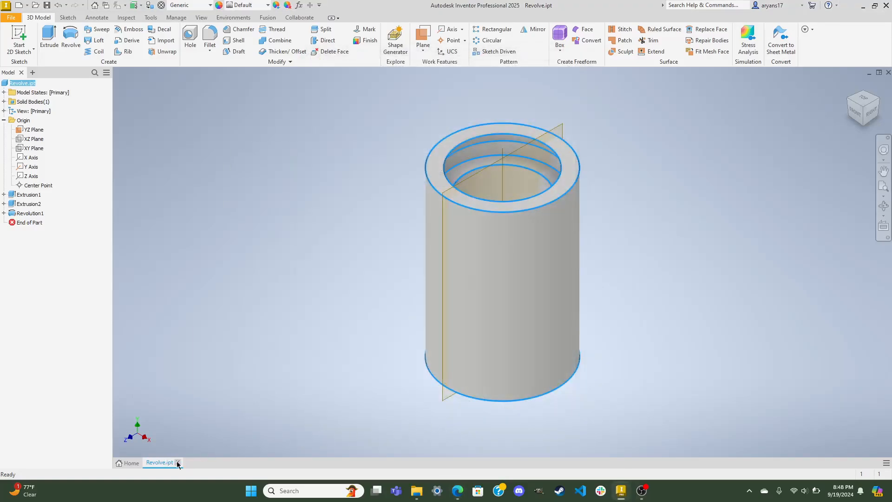
{"action": "left_click", "coordinate": [178, 463]}
{"action": "left_click", "coordinate": [408, 256]}
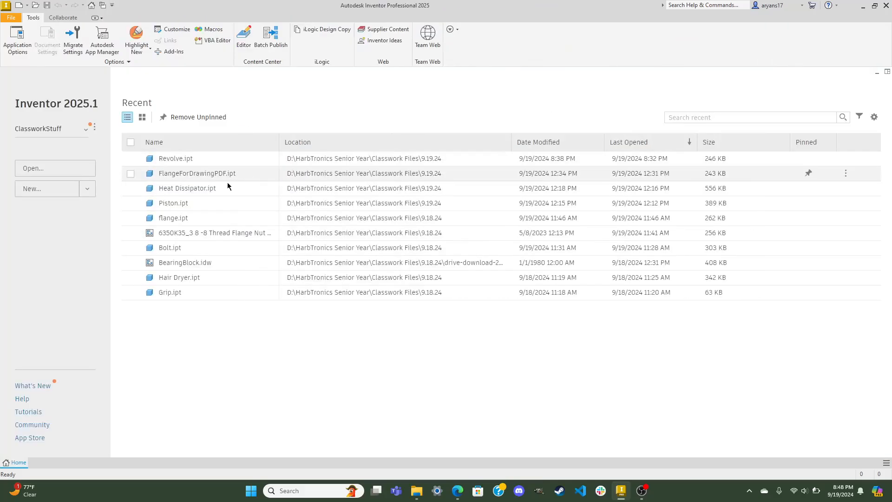
Open the existing Piston.ipt from the 9.19.24 folder
{"action": "double_click", "coordinate": [207, 203]}
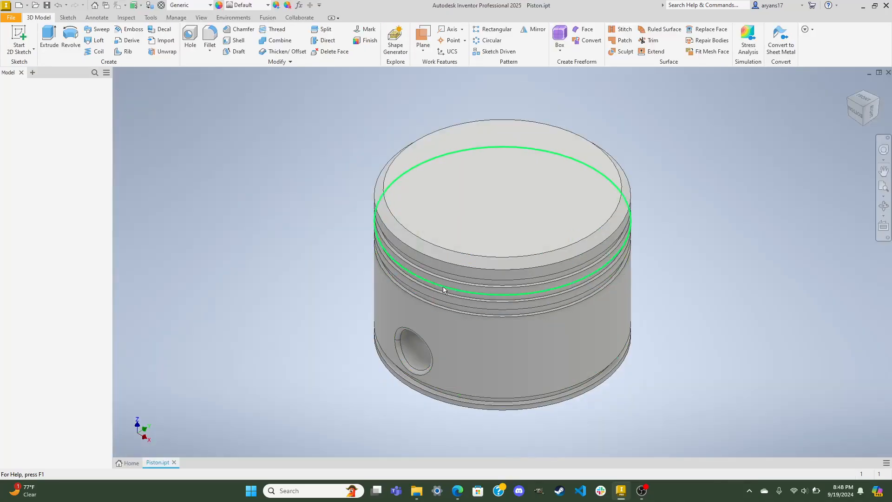
{"action": "left_click", "coordinate": [120, 463]}
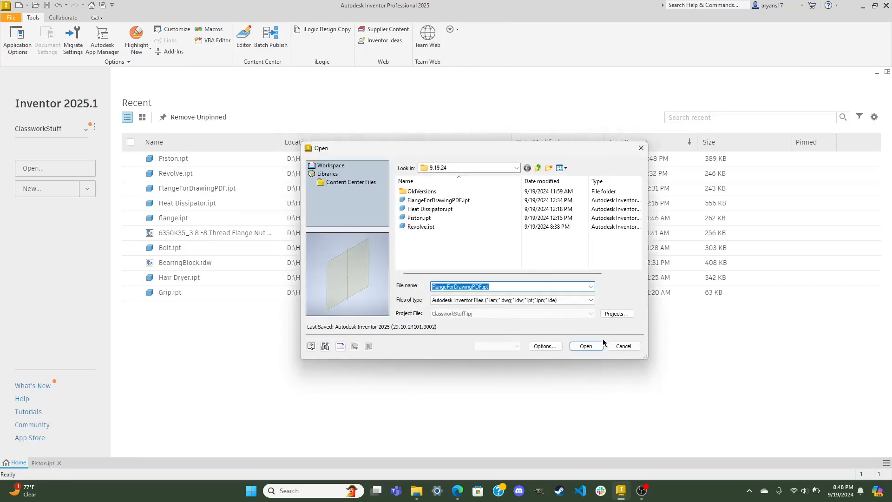
{"action": "left_click", "coordinate": [618, 346]}
{"action": "left_click", "coordinate": [37, 463]}
{"action": "left_click", "coordinate": [431, 221]}
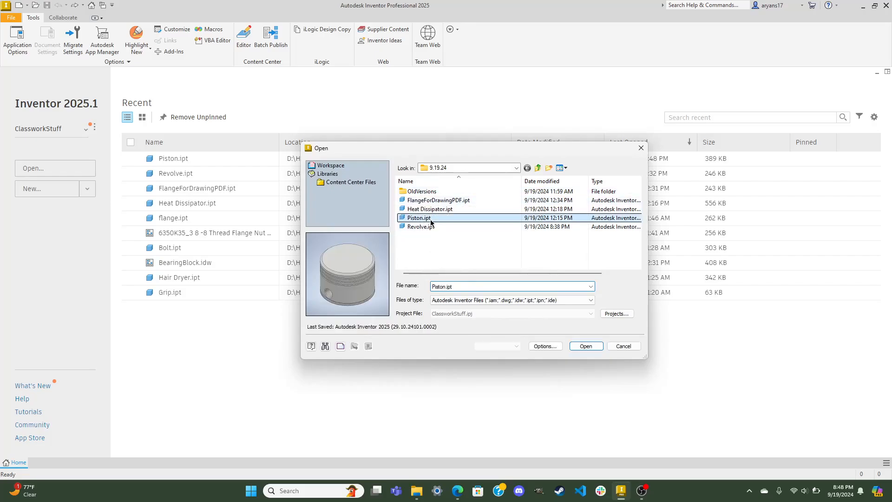
{"action": "left_click", "coordinate": [585, 346]}
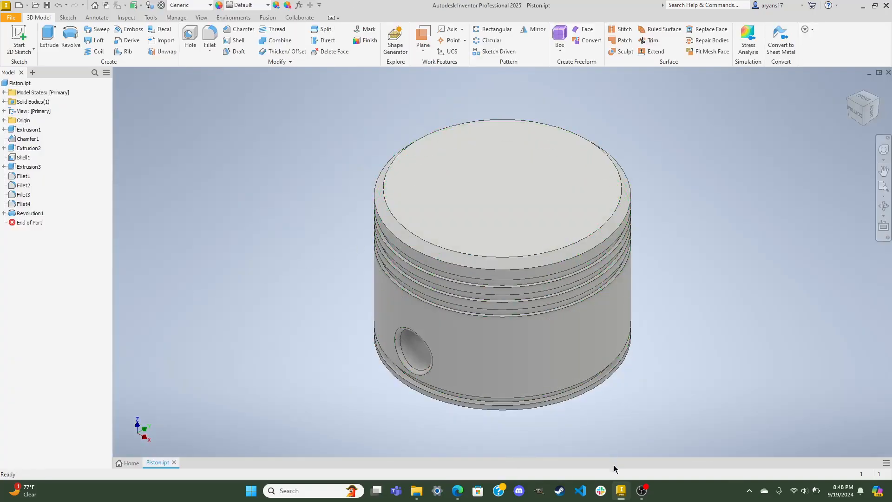
Switch to Edge and download Piston.ipt from the file link in the piston question
{"action": "left_click", "coordinate": [643, 491]}
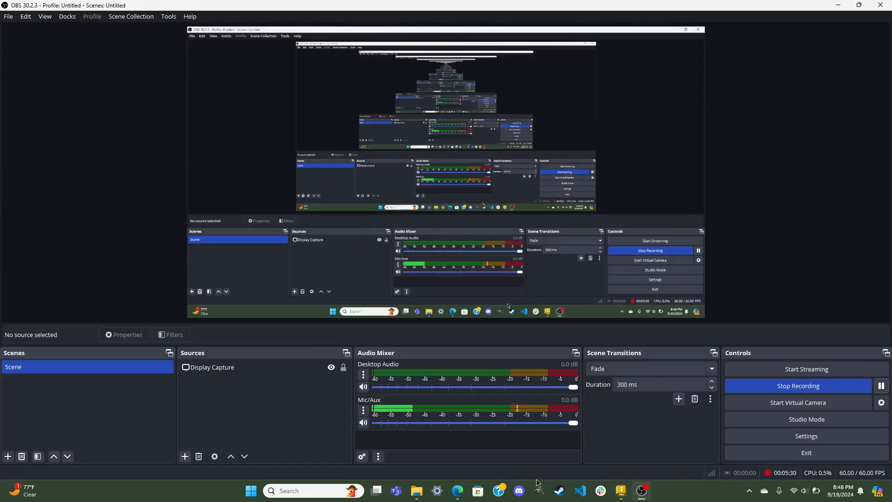
{"action": "left_click", "coordinate": [457, 495]}
{"action": "scroll", "coordinate": [442, 382], "scroll_direction": "down", "scroll_amount": 2}
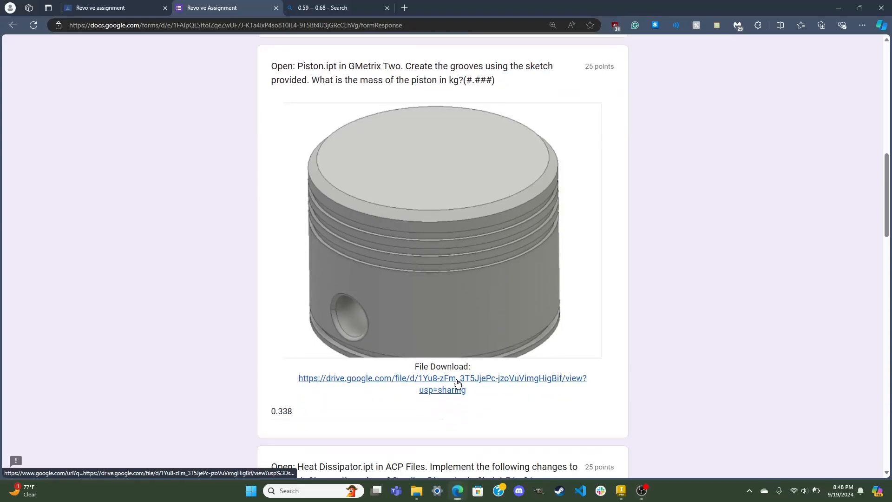
{"action": "left_click", "coordinate": [455, 381]}
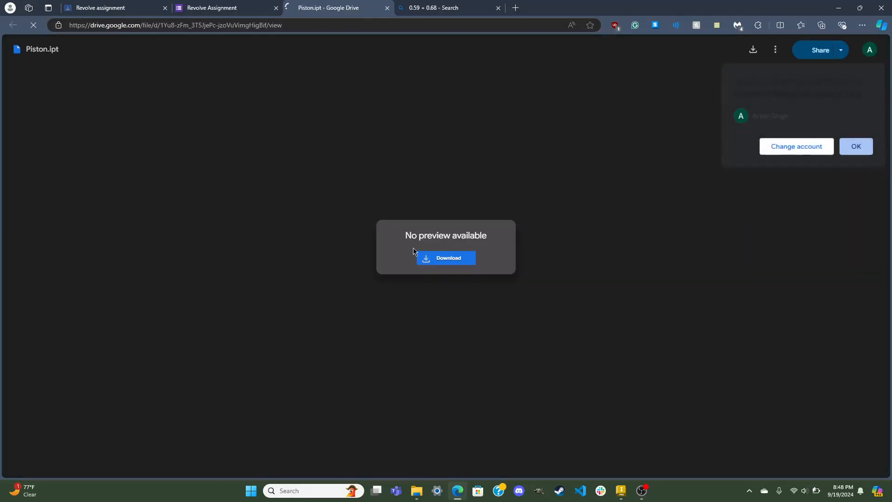
{"action": "left_click", "coordinate": [442, 264]}
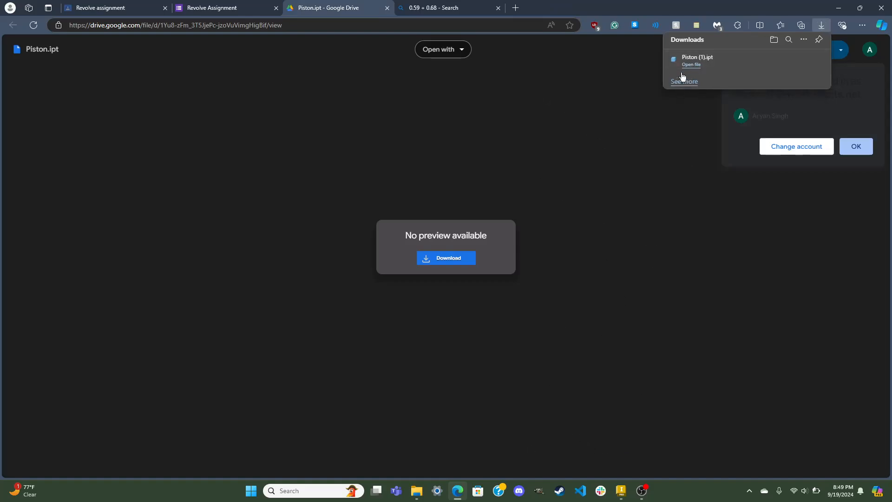
Switch to Inventor, close Piston.ipt and open Piston (1).ipt from Downloads, accepting its location outside the project's search path
{"action": "left_click", "coordinate": [621, 491]}
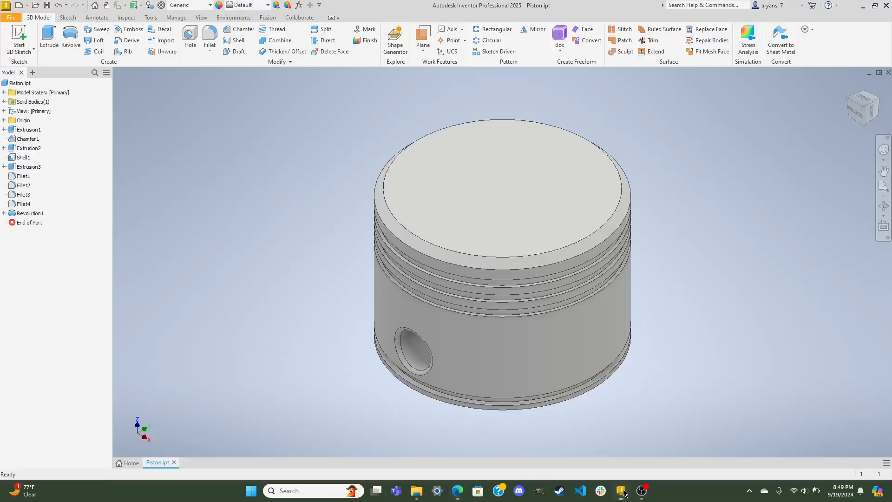
{"action": "left_click", "coordinate": [173, 462]}
{"action": "left_click", "coordinate": [39, 170]}
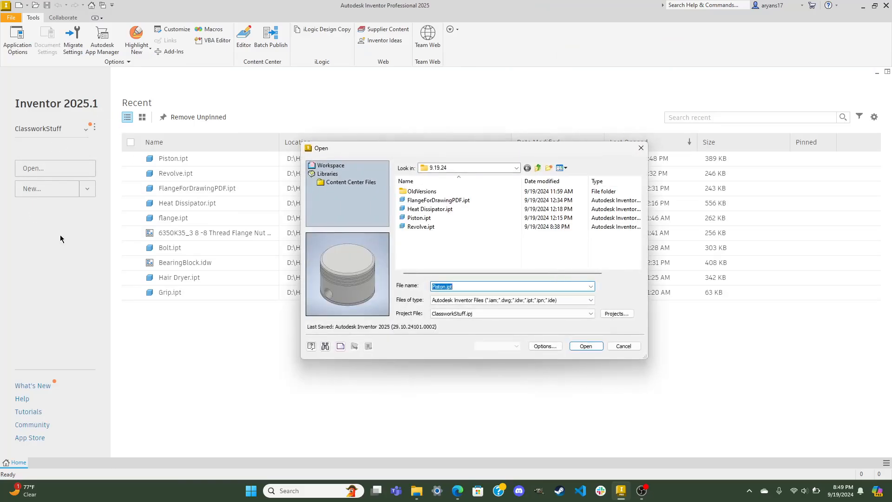
{"action": "left_click", "coordinate": [474, 168]}
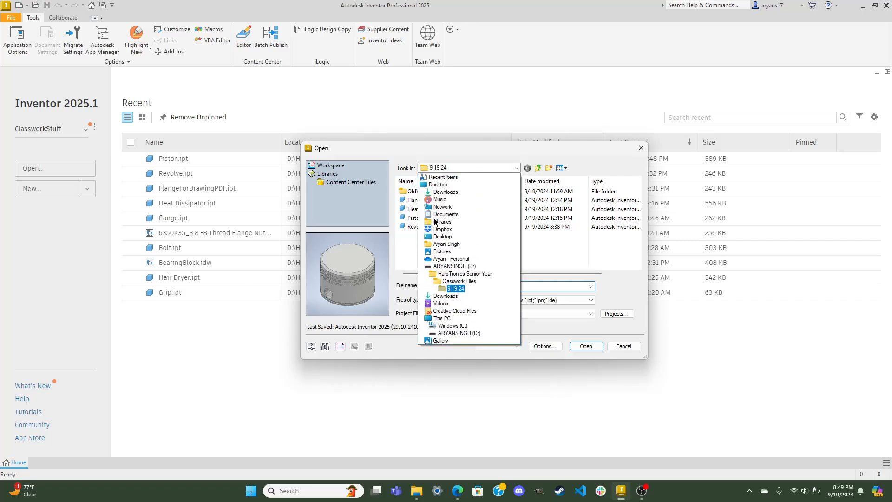
{"action": "left_click", "coordinate": [445, 192]}
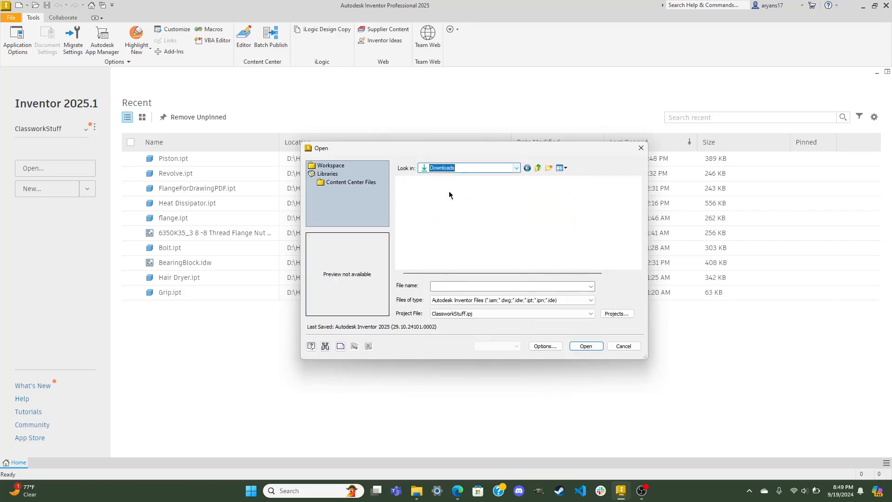
{"action": "left_click", "coordinate": [436, 202]}
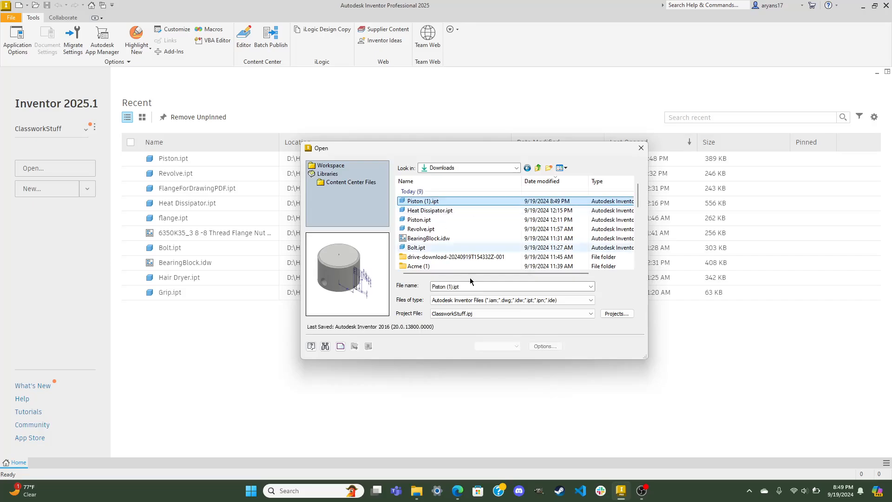
{"action": "left_click", "coordinate": [585, 347]}
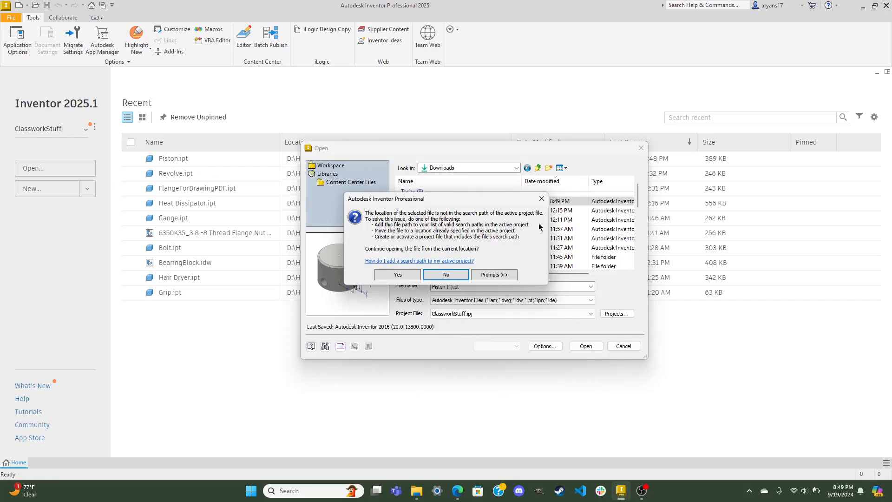
{"action": "left_click", "coordinate": [396, 275]}
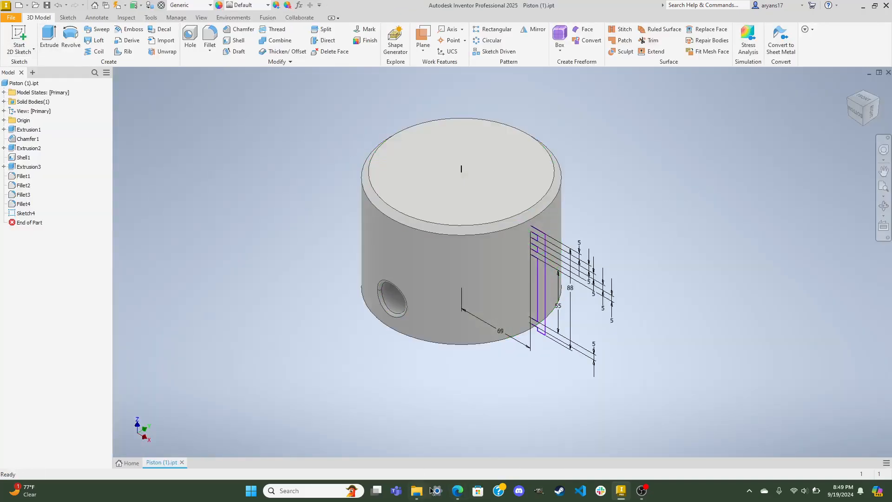
Check the grooved piston picture in Edge's Revolve Assignment form and return to Inventor
{"action": "left_click", "coordinate": [455, 499]}
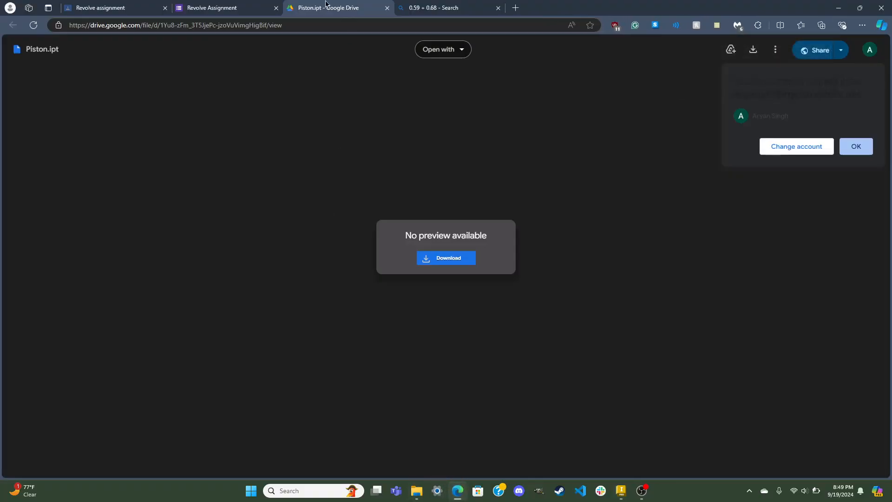
{"action": "left_click", "coordinate": [244, 5]}
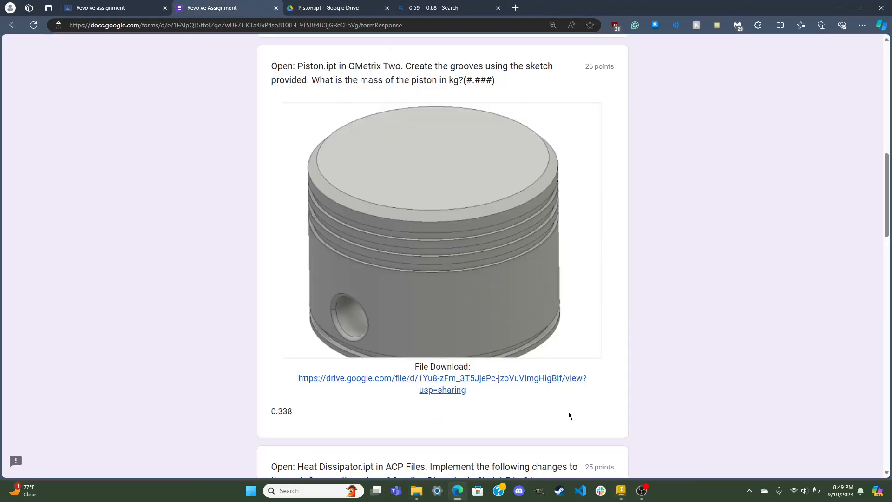
{"action": "left_click", "coordinate": [621, 497]}
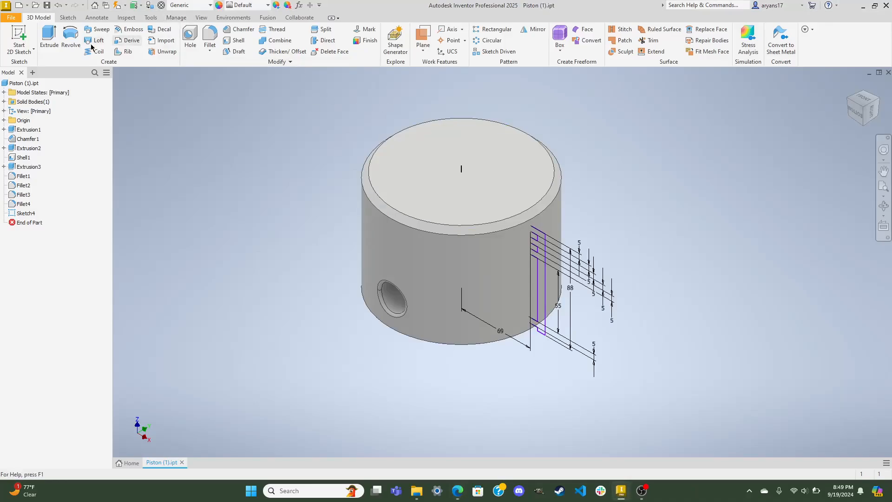
{"action": "left_click", "coordinate": [65, 40]}
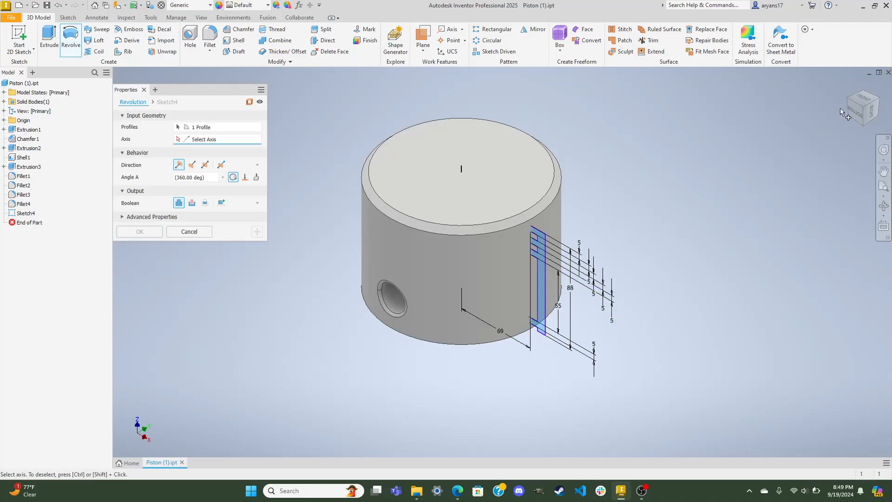
{"action": "left_click", "coordinate": [877, 109]}
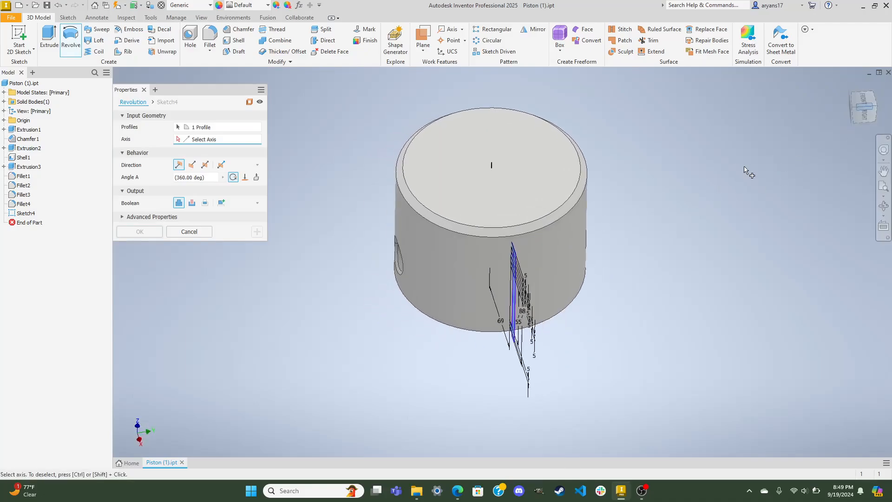
{"action": "left_click", "coordinate": [876, 107]}
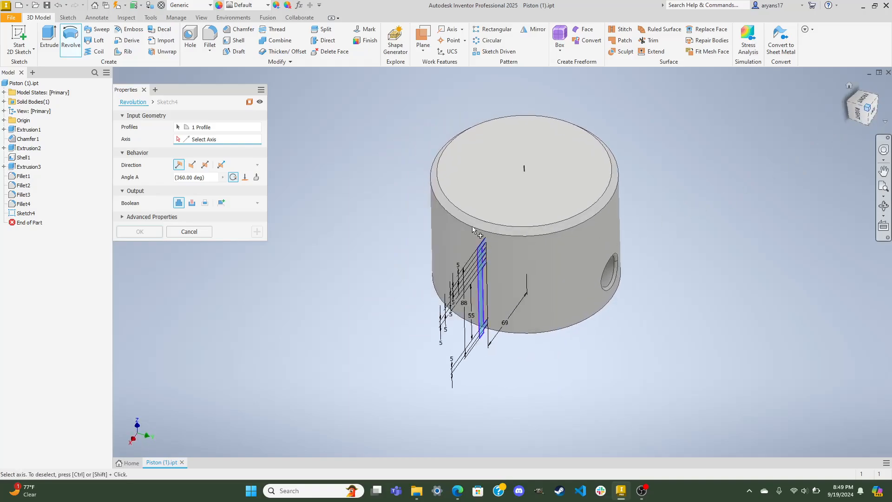
{"action": "left_click", "coordinate": [257, 127]}
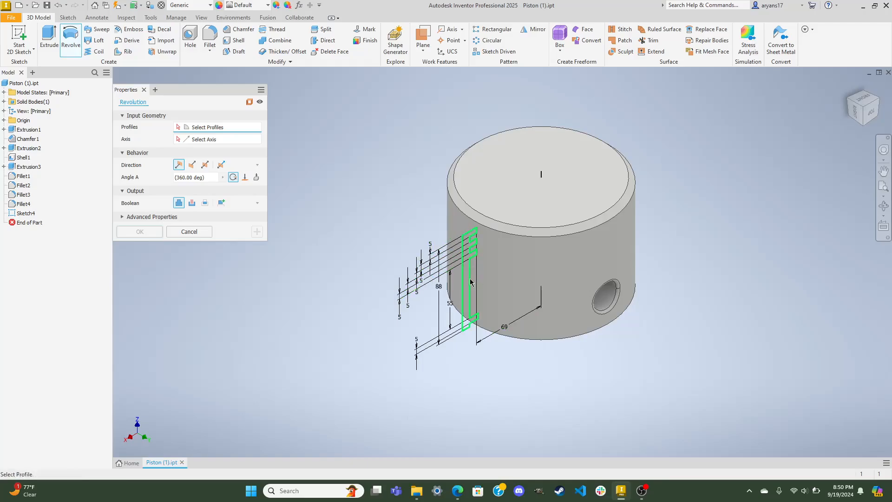
{"action": "left_click", "coordinate": [188, 231]}
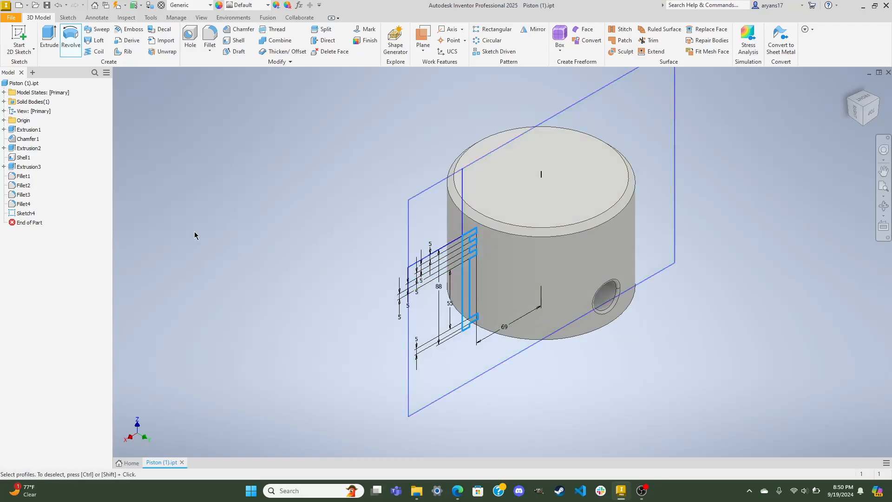
Revolve Sketch4's groove profile 360 degrees around the piston's central axis as a cut
{"action": "left_click", "coordinate": [68, 42]}
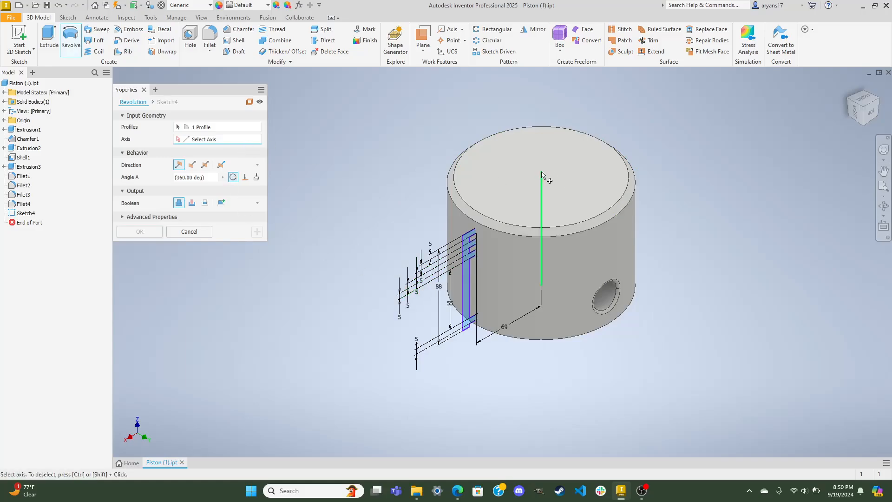
{"action": "left_click", "coordinate": [541, 180]}
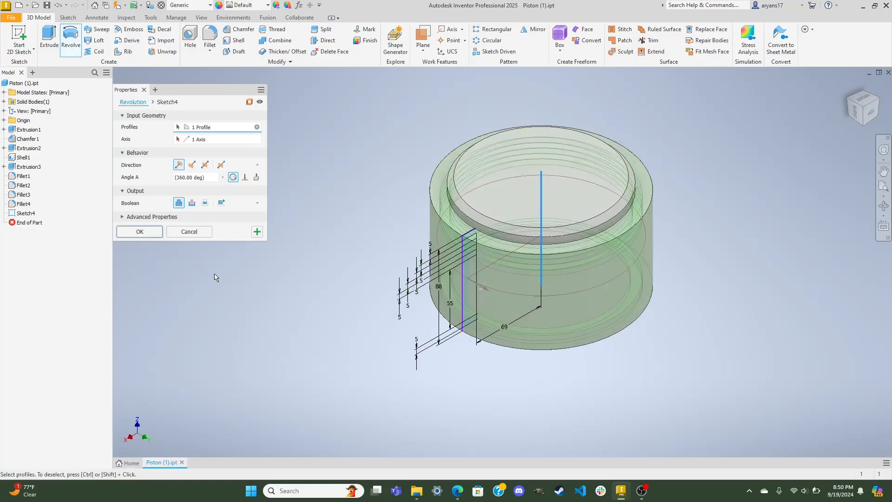
{"action": "left_click", "coordinate": [192, 203]}
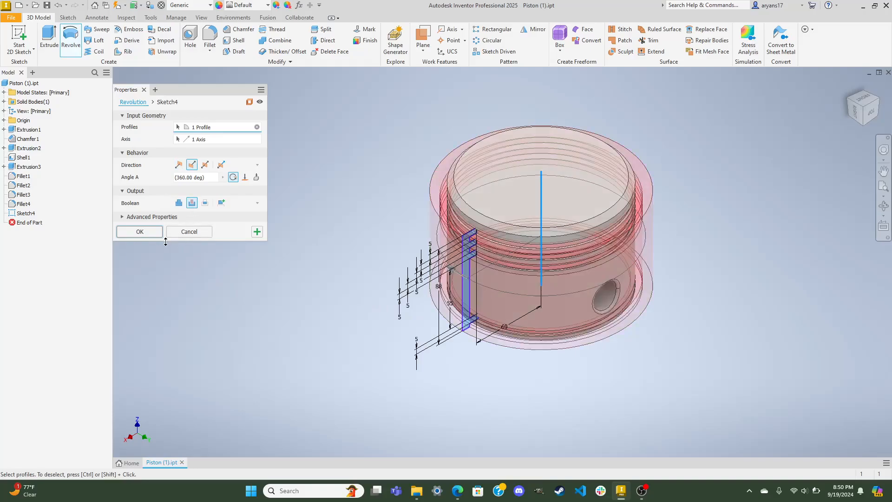
{"action": "left_click", "coordinate": [140, 231]}
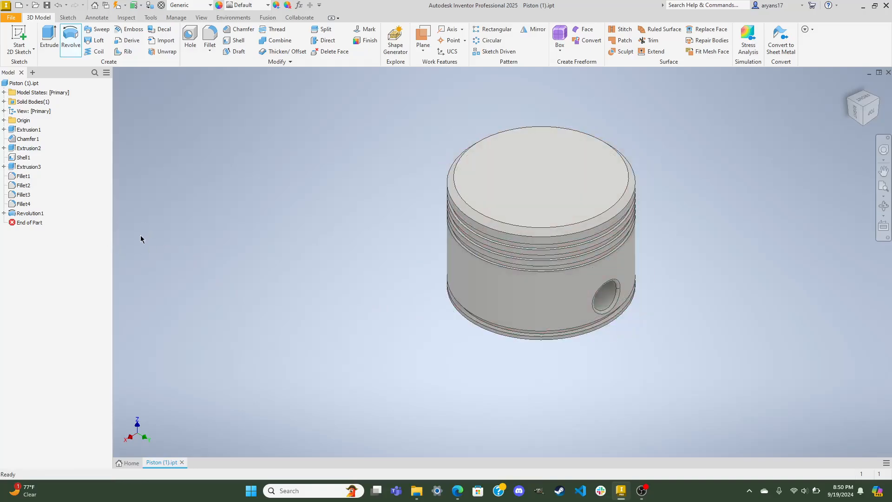
Undo the revolved groove cut on the piston after a brief switch to Edge
{"action": "left_click", "coordinate": [458, 490]}
{"action": "left_click", "coordinate": [618, 493]}
{"action": "key", "text": "ctrl+z"}
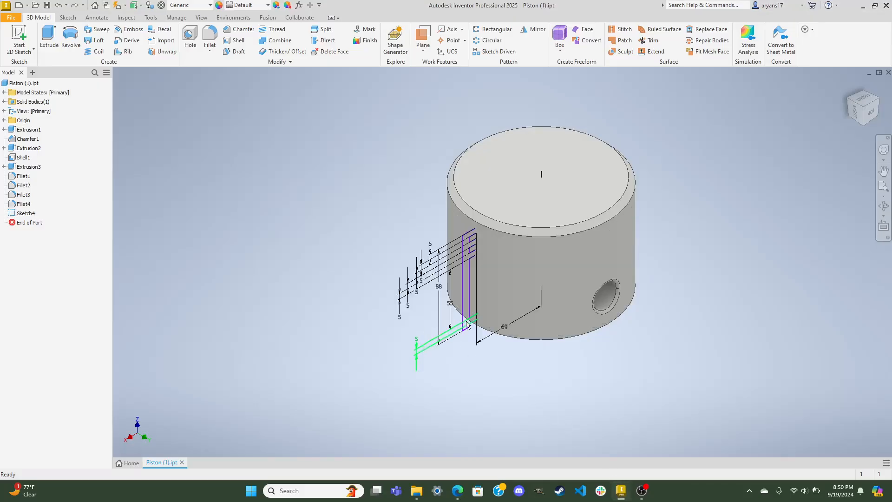
Revolve Sketch4's groove profile 360 degrees around the piston's central axis as a cut with the direction flipped
{"action": "key", "text": "r"}
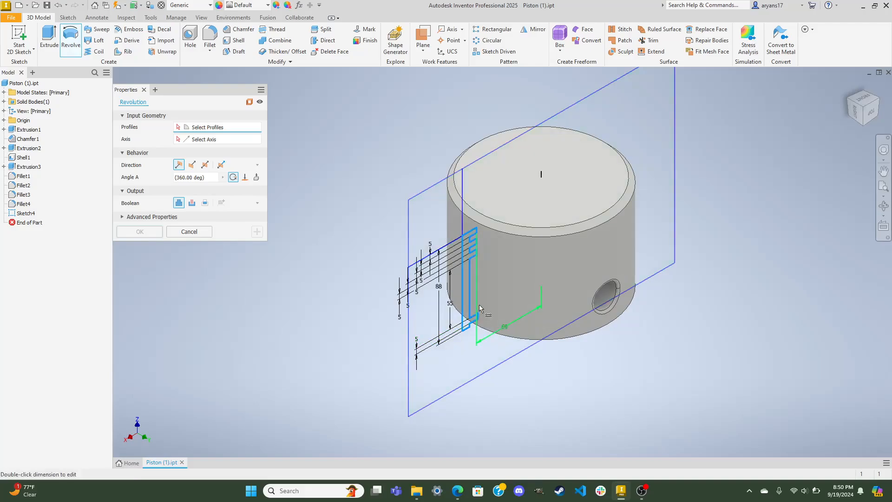
{"action": "left_click", "coordinate": [189, 231]}
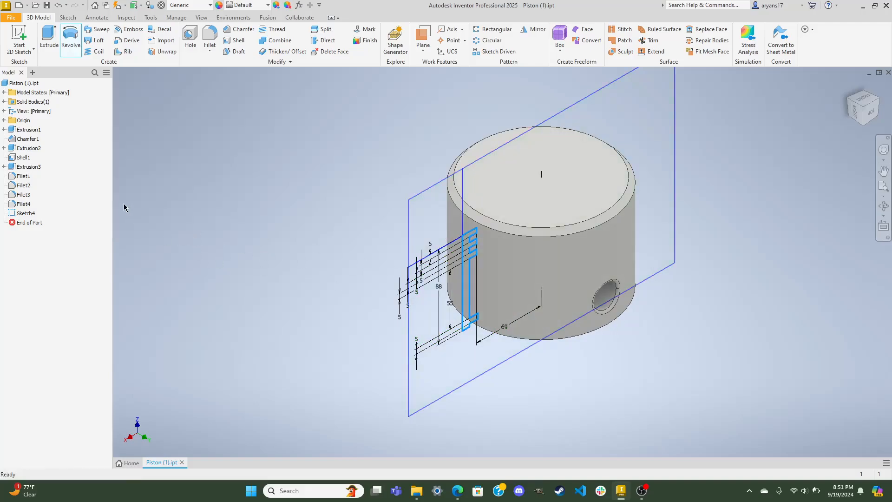
{"action": "left_click", "coordinate": [70, 38]}
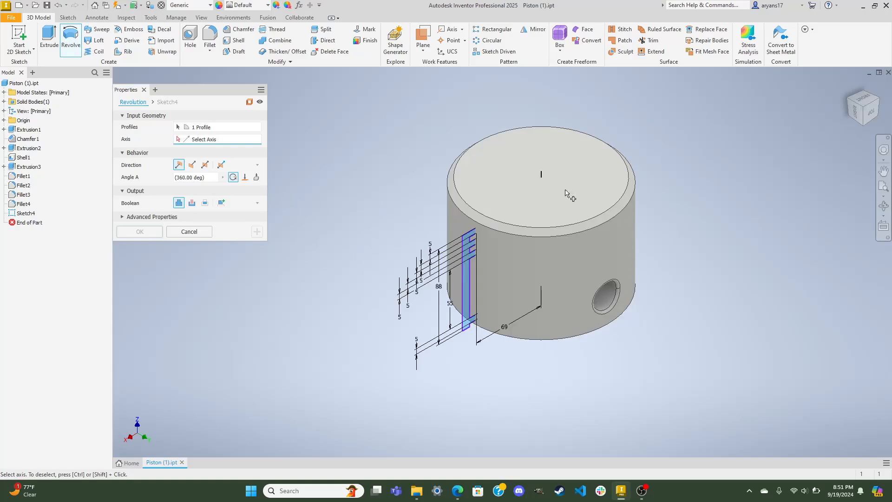
{"action": "left_click", "coordinate": [542, 185]}
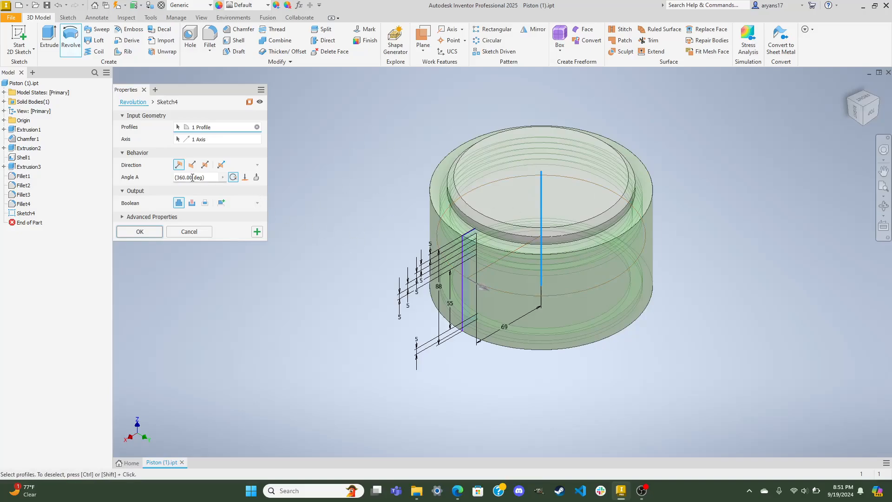
{"action": "left_click", "coordinate": [191, 165]}
{"action": "left_click", "coordinate": [192, 203]}
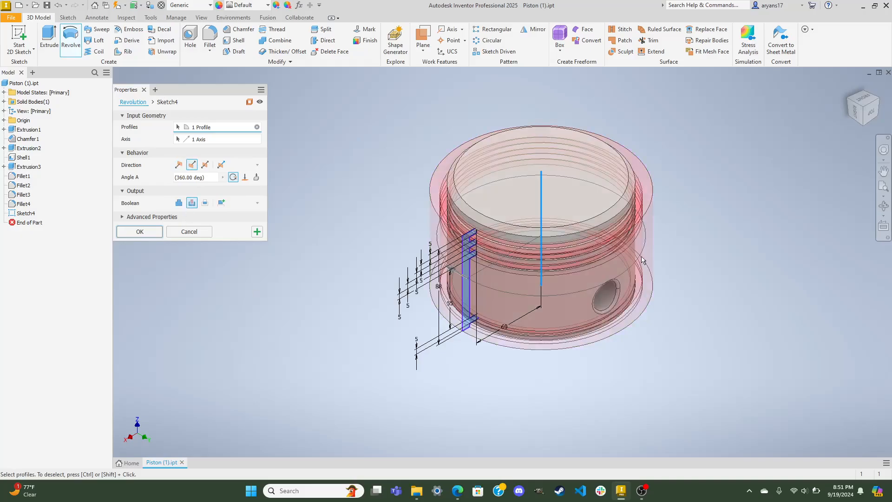
{"action": "left_click", "coordinate": [140, 231]}
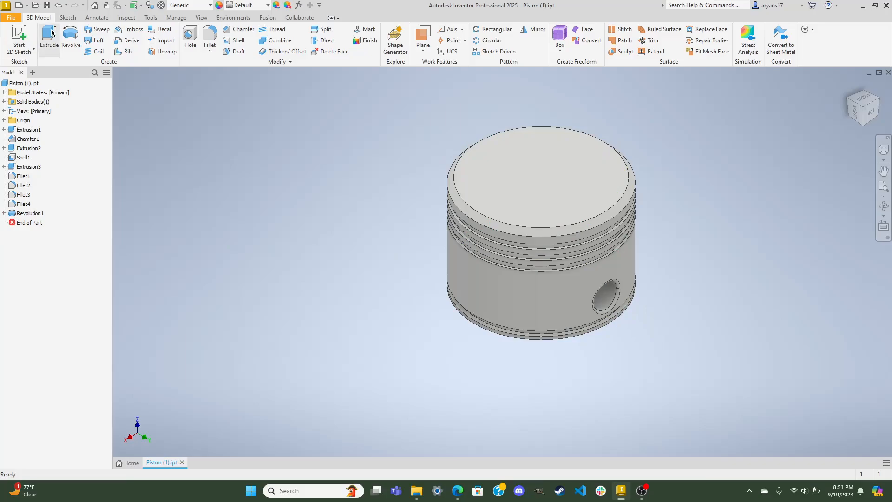
Calculate the grooved piston's mass by updating the physical properties in the part's iProperties
{"action": "right_click", "coordinate": [23, 84]}
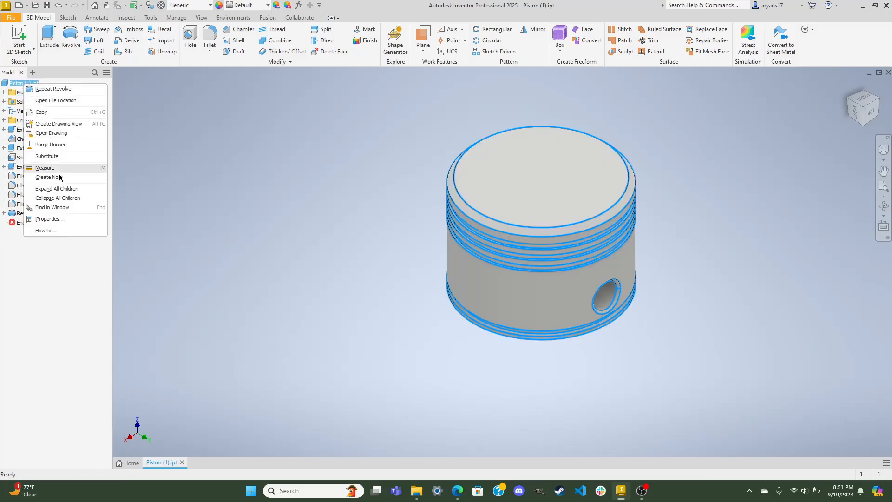
{"action": "left_click", "coordinate": [65, 219]}
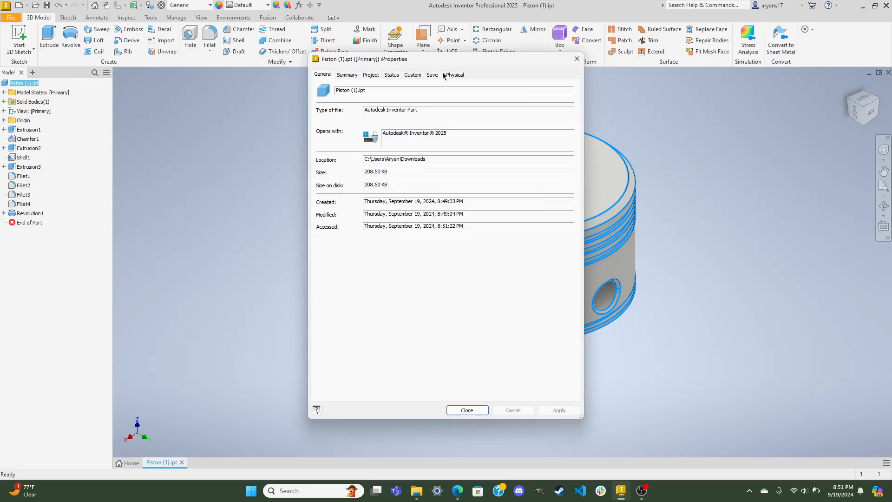
{"action": "left_click", "coordinate": [455, 75]}
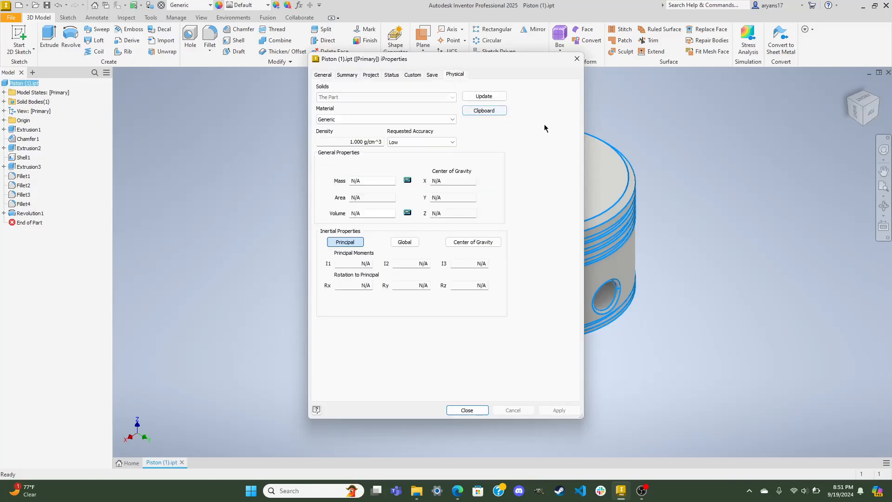
{"action": "left_click", "coordinate": [493, 96]}
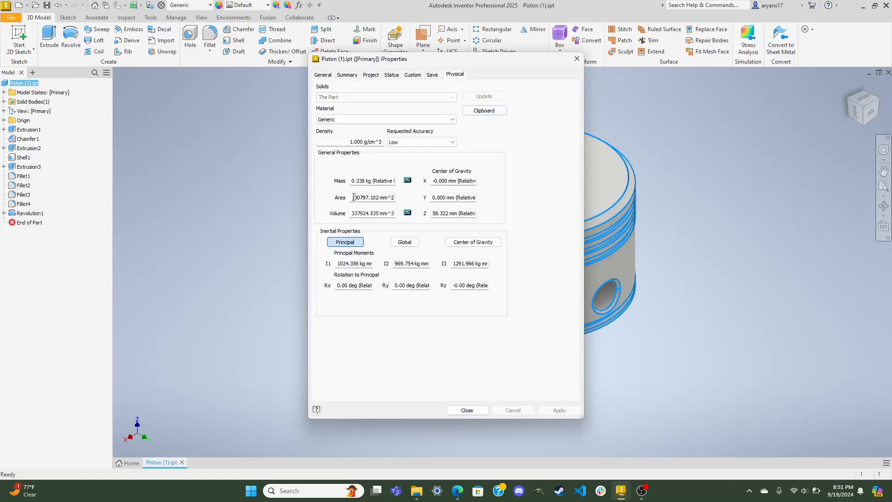
Compare the piston's mass in Inventor's iProperties with the answer entered in Edge's Revolve Assignment form
{"action": "left_click", "coordinate": [458, 491]}
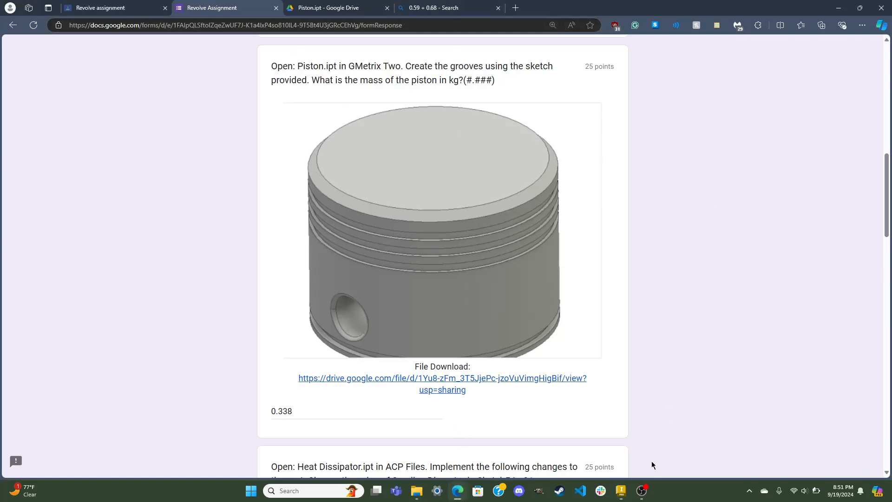
{"action": "left_click", "coordinate": [622, 490]}
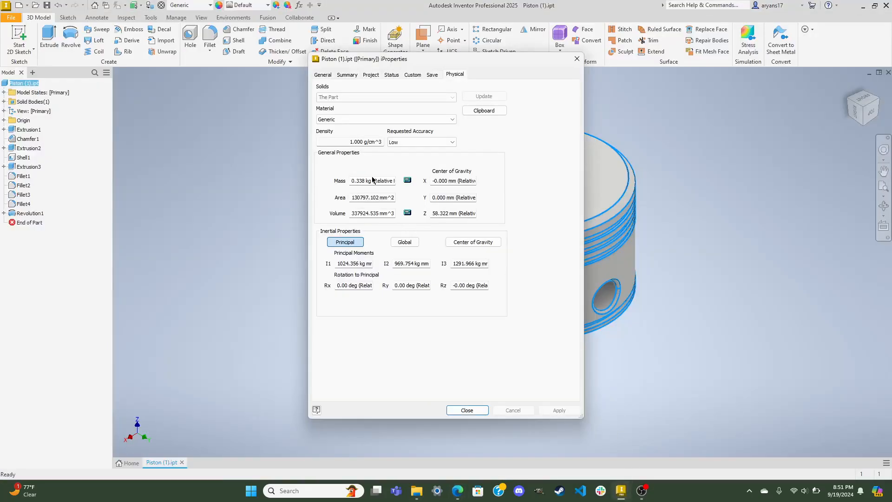
{"action": "left_click", "coordinate": [367, 181]}
{"action": "left_click_drag", "start_coordinate": [367, 181], "coordinate": [346, 182]}
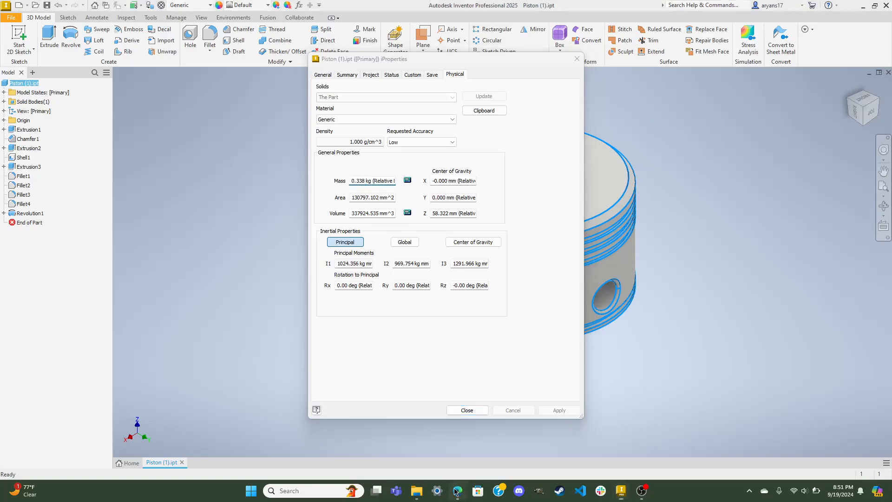
{"action": "left_click", "coordinate": [457, 491]}
{"action": "left_click_drag", "start_coordinate": [263, 421], "coordinate": [319, 420]}
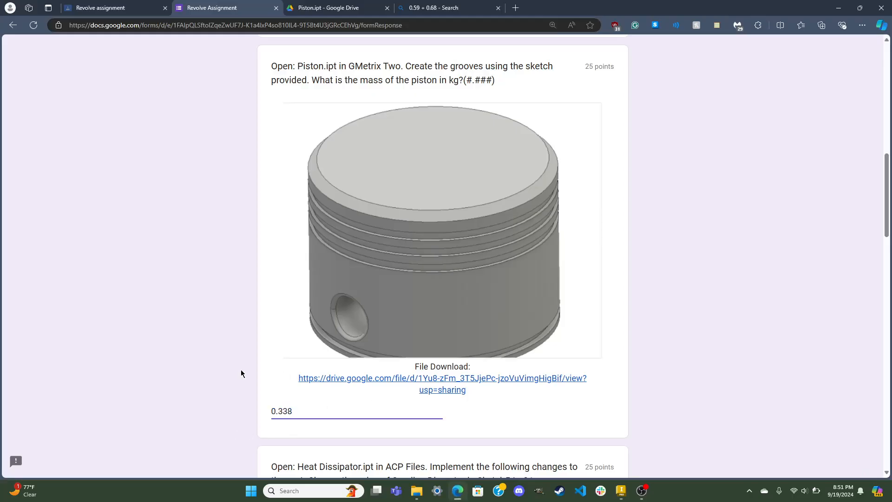
{"action": "left_click", "coordinate": [241, 373]}
View the form's Heat Dissipator question, then switch to Inventor and close the piston's iProperties
{"action": "scroll", "coordinate": [244, 370], "scroll_direction": "down", "scroll_amount": 8}
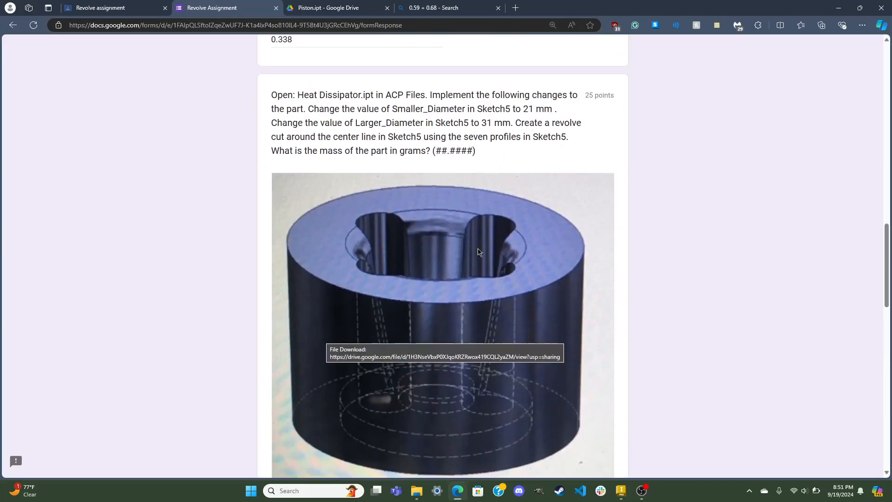
{"action": "left_click", "coordinate": [616, 496]}
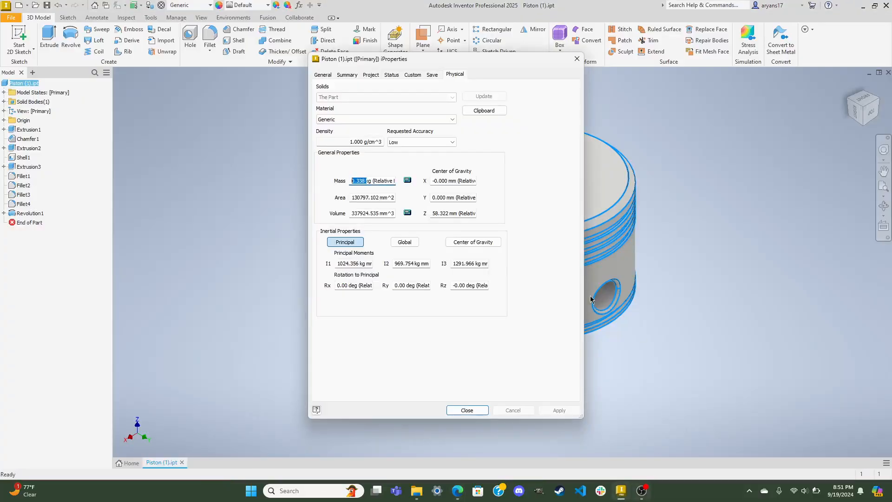
{"action": "left_click", "coordinate": [468, 411]}
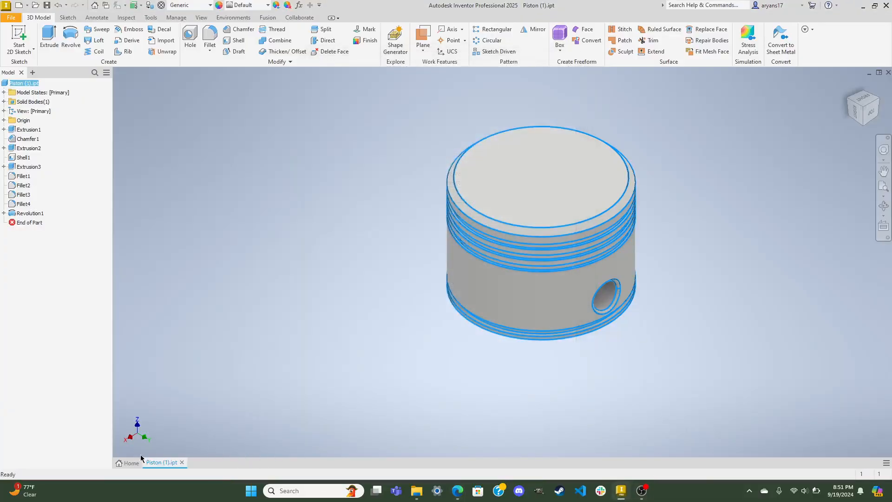
{"action": "left_click", "coordinate": [130, 464]}
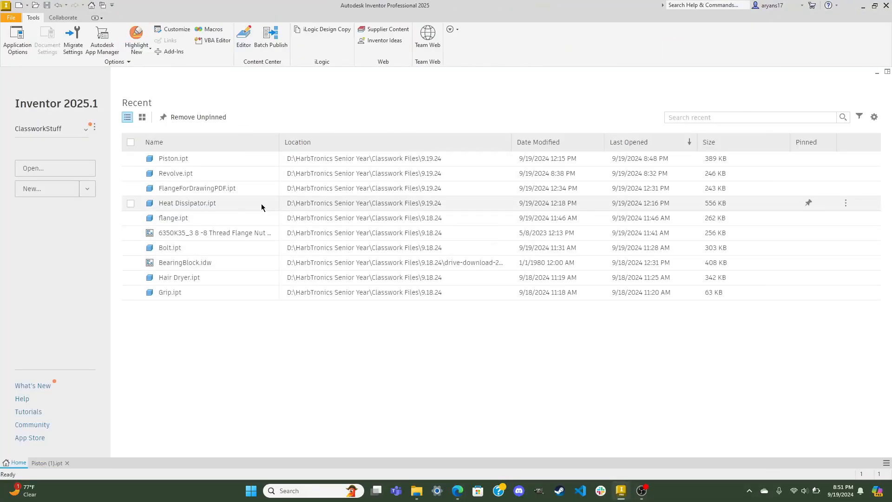
{"action": "double_click", "coordinate": [260, 206]}
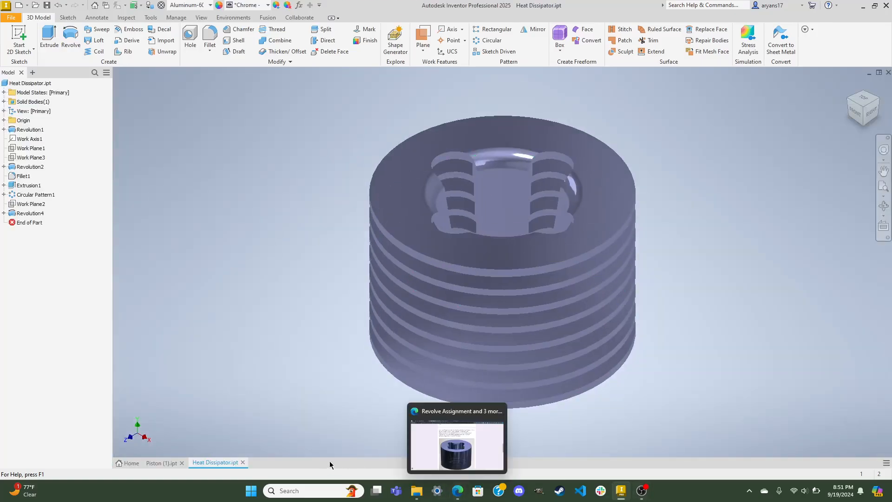
{"action": "left_click", "coordinate": [242, 462]}
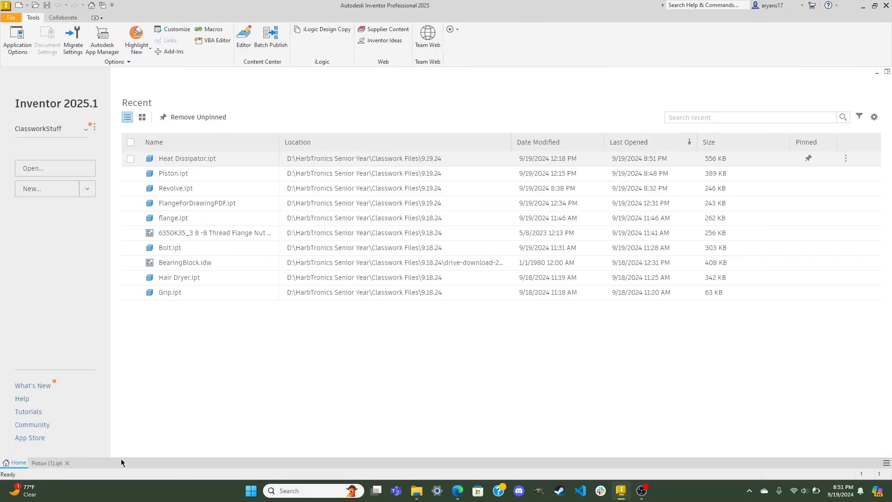
Close Piston (1).ipt without saving its changes and open Heat Dissipator.ipt from Downloads
{"action": "left_click", "coordinate": [66, 463]}
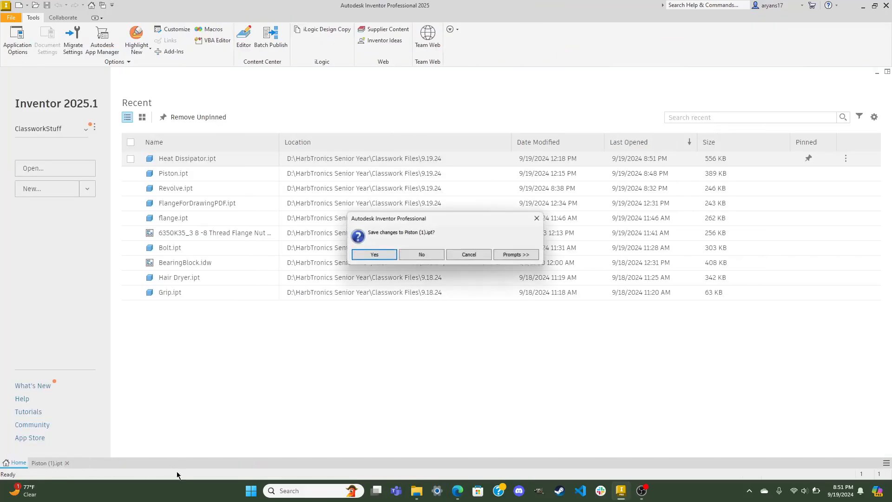
{"action": "left_click", "coordinate": [429, 257]}
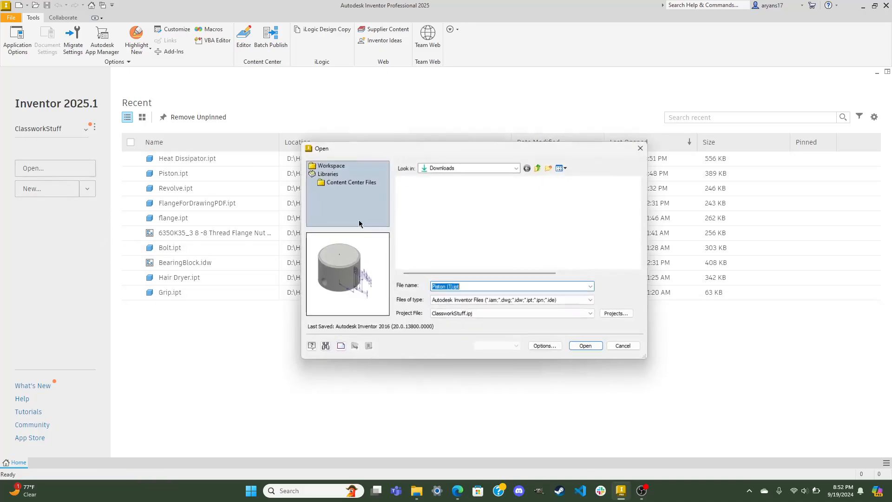
{"action": "left_click", "coordinate": [453, 210]}
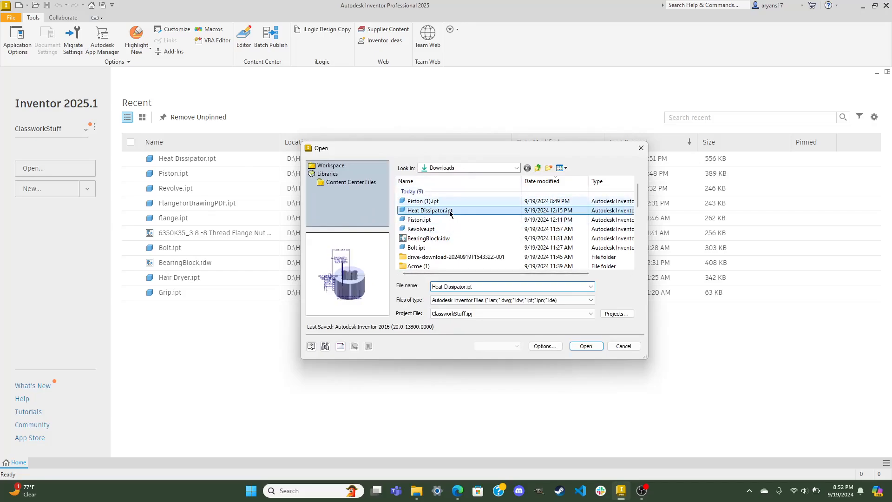
{"action": "left_click", "coordinate": [589, 347]}
{"action": "left_click", "coordinate": [397, 275]}
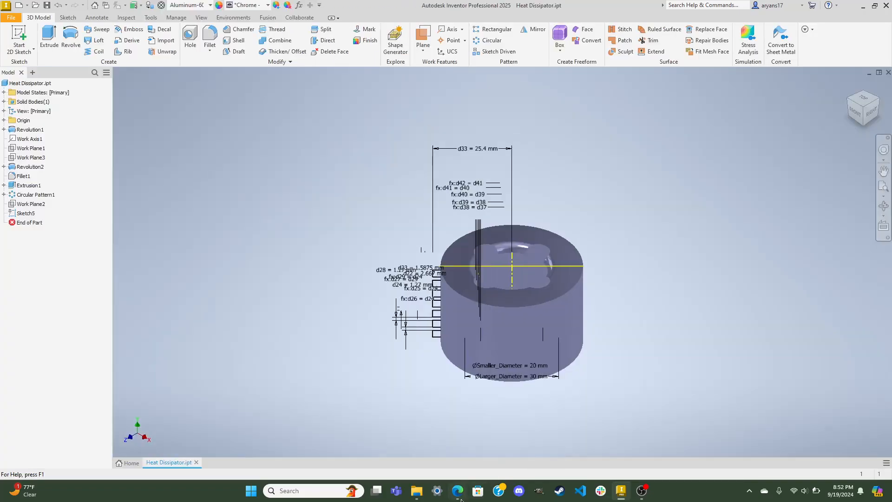
Switch to Edge and read the Heat Dissipator question's required Smaller_Diameter and Larger_Diameter changes and revolve cut
{"action": "key", "text": "alt+Tab"}
{"action": "scroll", "coordinate": [443, 213], "scroll_direction": "up", "scroll_amount": 1}
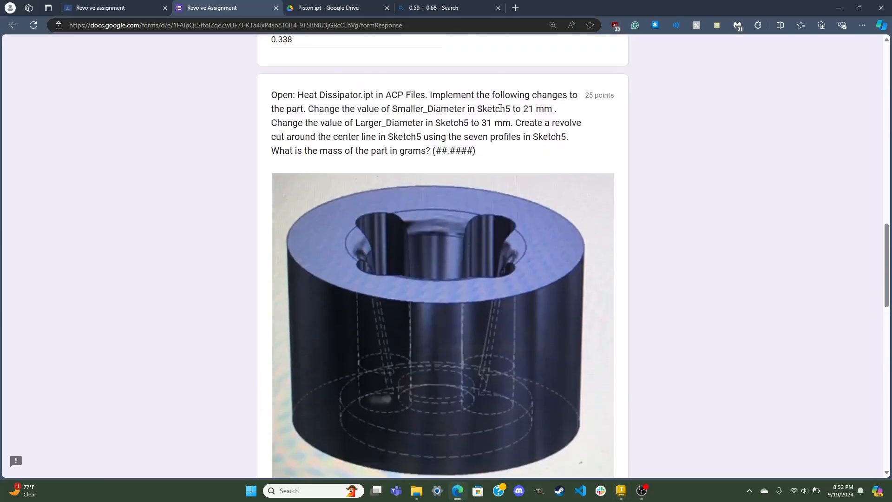
{"action": "left_click_drag", "start_coordinate": [428, 106], "coordinate": [540, 117]}
{"action": "left_click_drag", "start_coordinate": [382, 110], "coordinate": [542, 118]}
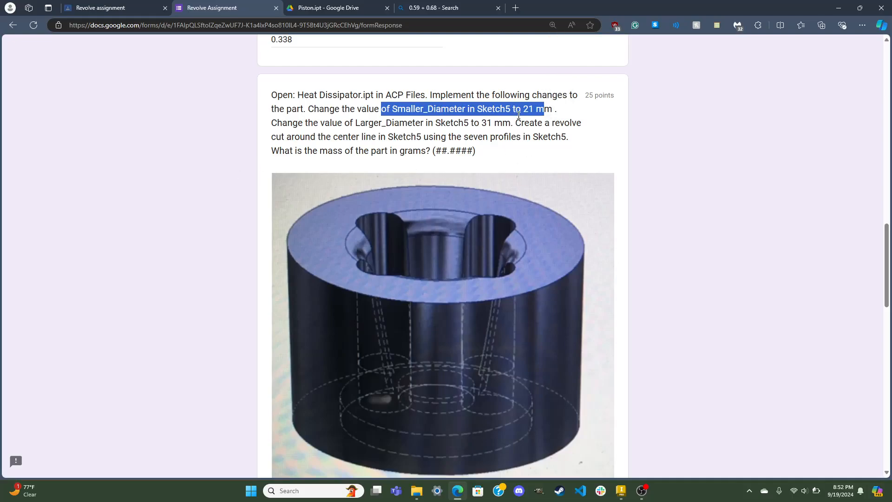
{"action": "left_click", "coordinate": [519, 118]}
{"action": "left_click_drag", "start_coordinate": [437, 122], "coordinate": [551, 124]}
{"action": "left_click", "coordinate": [410, 148]}
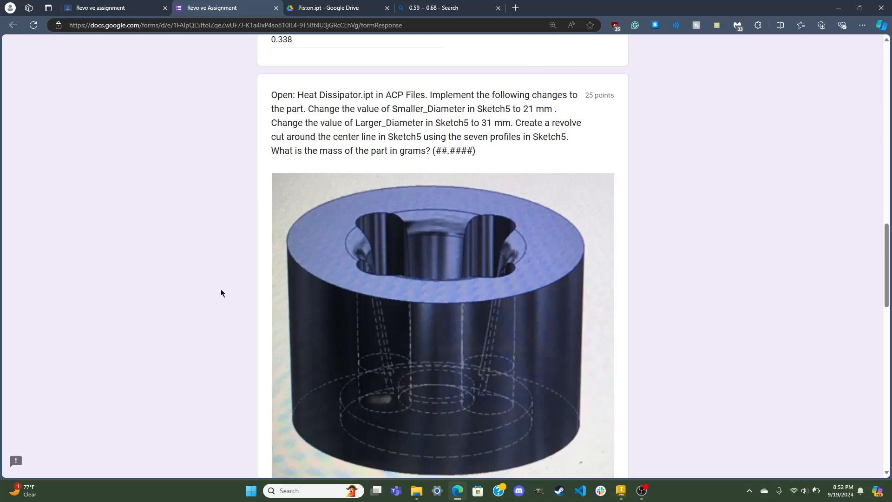
Switch to Inventor and set Sketch5's Smaller_Diameter dimension to 21 mm
{"action": "left_click", "coordinate": [620, 492]}
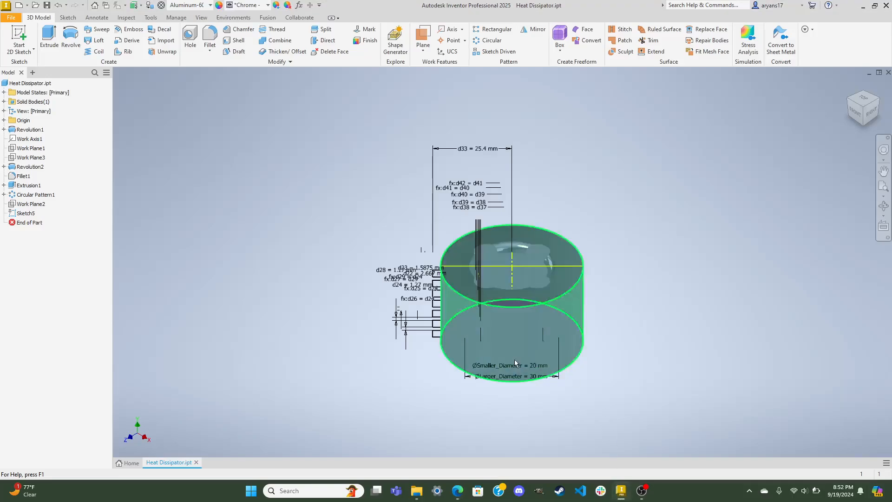
{"action": "double_click", "coordinate": [546, 369]}
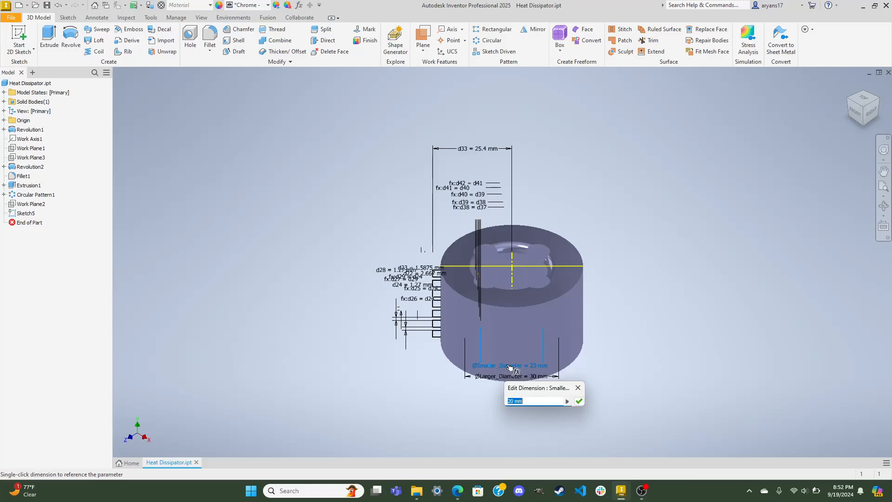
{"action": "left_click", "coordinate": [514, 402]}
{"action": "key", "text": "BackSpace"}
{"action": "type", "text": "1"}
{"action": "key", "text": "Return"}
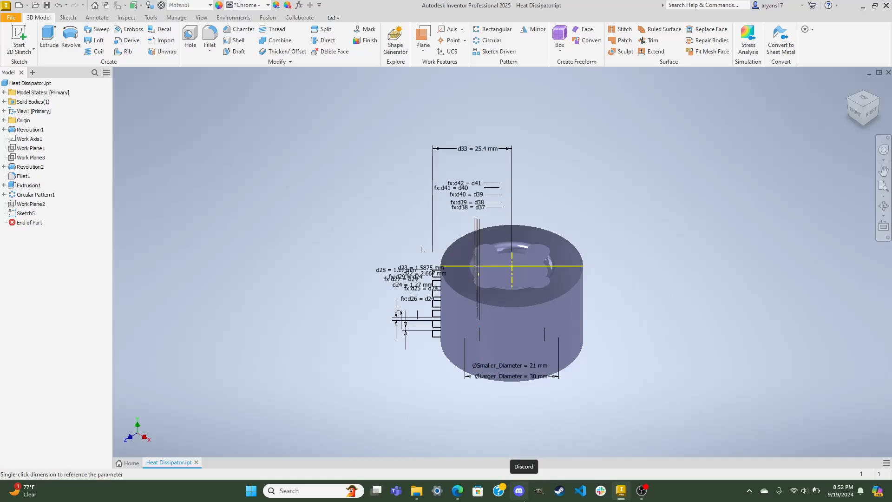
Set Sketch5's Larger_Diameter dimension to 31 mm
{"action": "double_click", "coordinate": [539, 377]}
{"action": "left_click", "coordinate": [504, 414]}
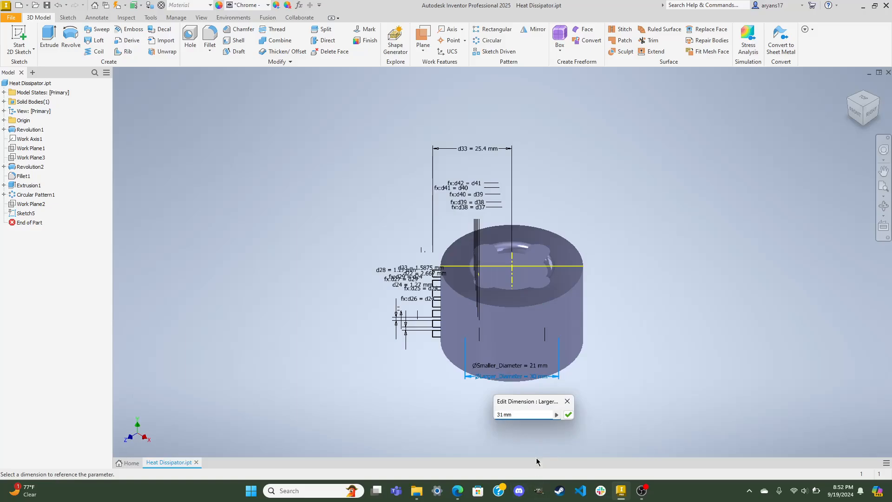
{"action": "left_click", "coordinate": [569, 414]}
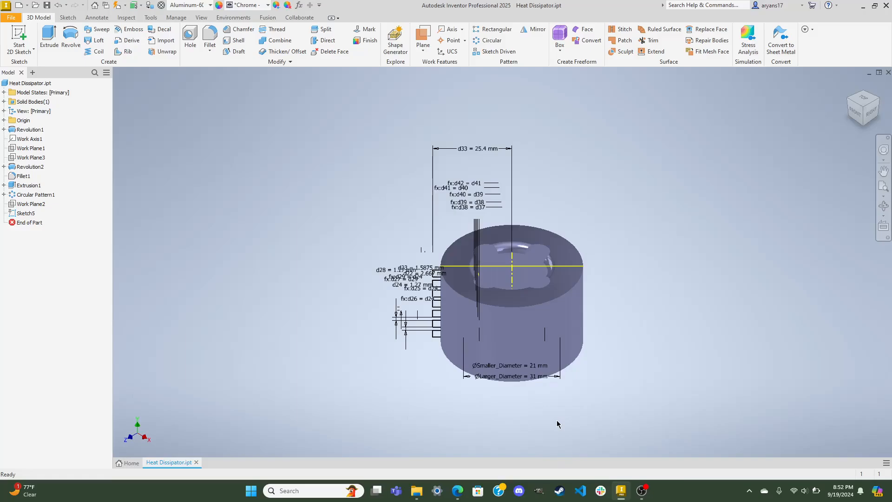
Switch to Edge and read the Heat Dissipator question's revolve cut instruction
{"action": "left_click", "coordinate": [456, 494]}
{"action": "left_click_drag", "start_coordinate": [511, 123], "coordinate": [569, 137]}
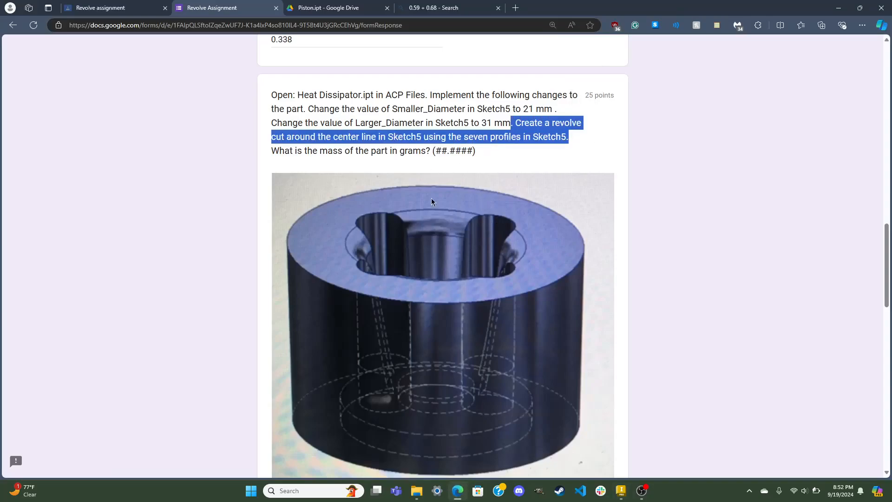
Switch to Inventor and revolve-cut Sketch5's seven profiles a full 360 degrees around the sketch's center line
{"action": "left_click", "coordinate": [621, 492]}
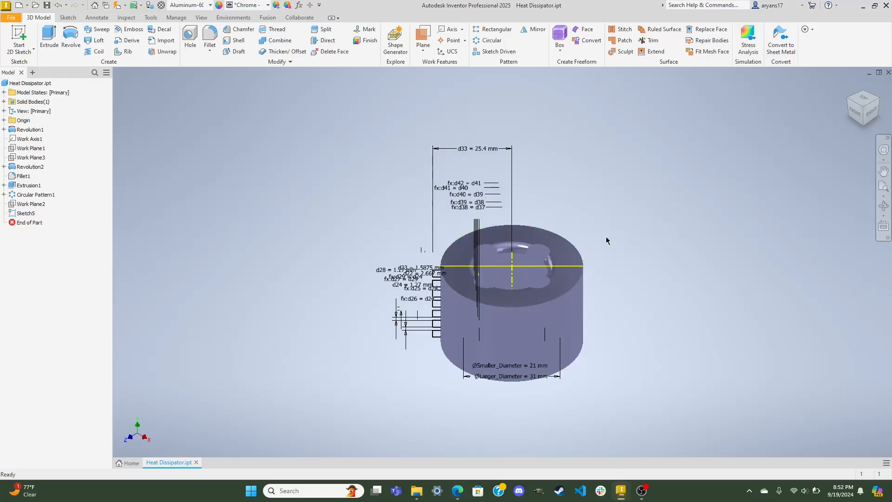
{"action": "left_click", "coordinate": [70, 36]}
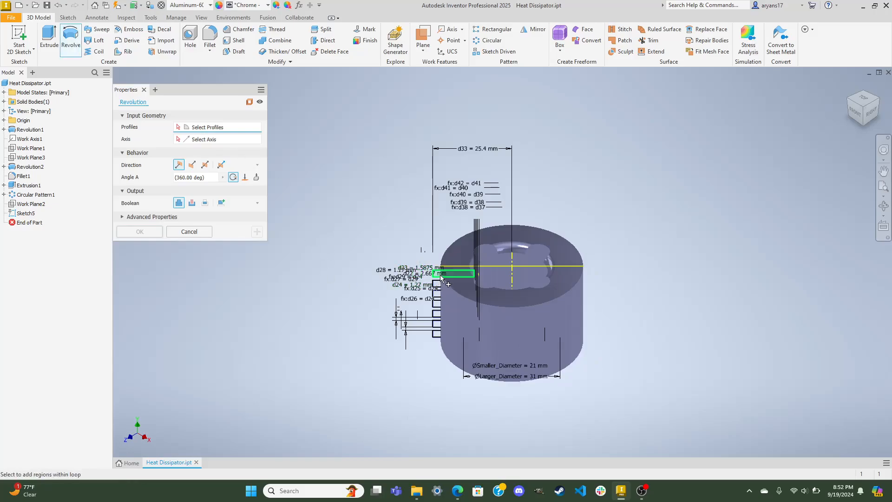
{"action": "left_click", "coordinate": [457, 274]}
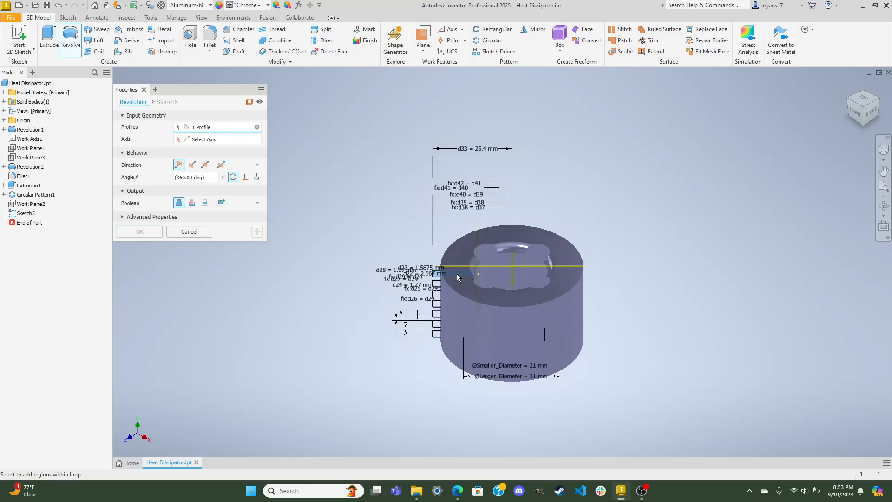
{"action": "left_click", "coordinate": [451, 305]}
{"action": "left_click", "coordinate": [449, 314]}
{"action": "left_click", "coordinate": [449, 324]}
{"action": "left_click", "coordinate": [449, 334]}
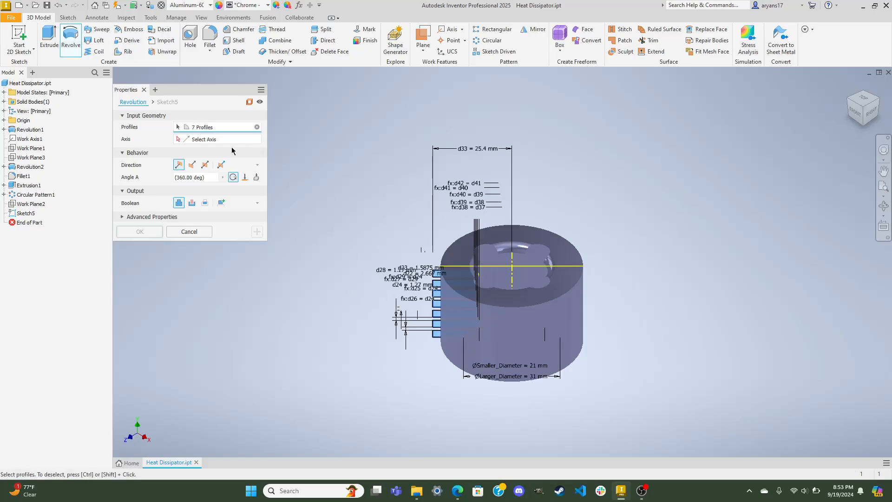
{"action": "left_click", "coordinate": [512, 269]}
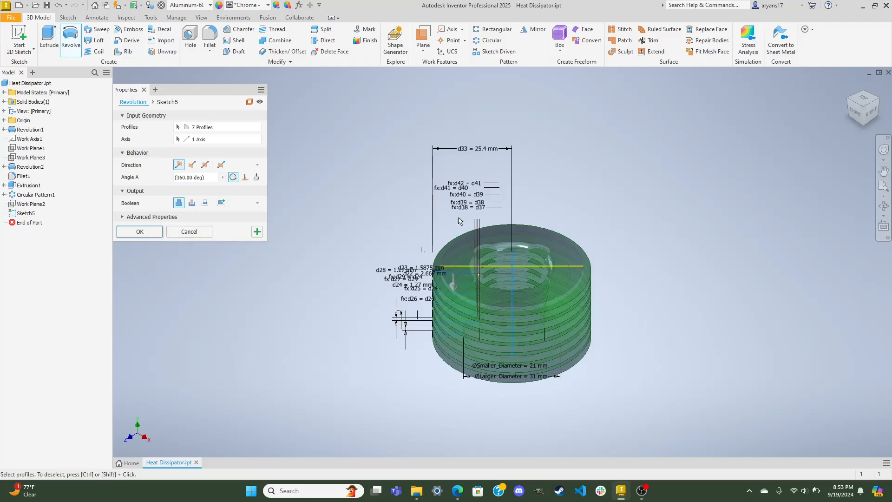
{"action": "left_click", "coordinate": [191, 204]}
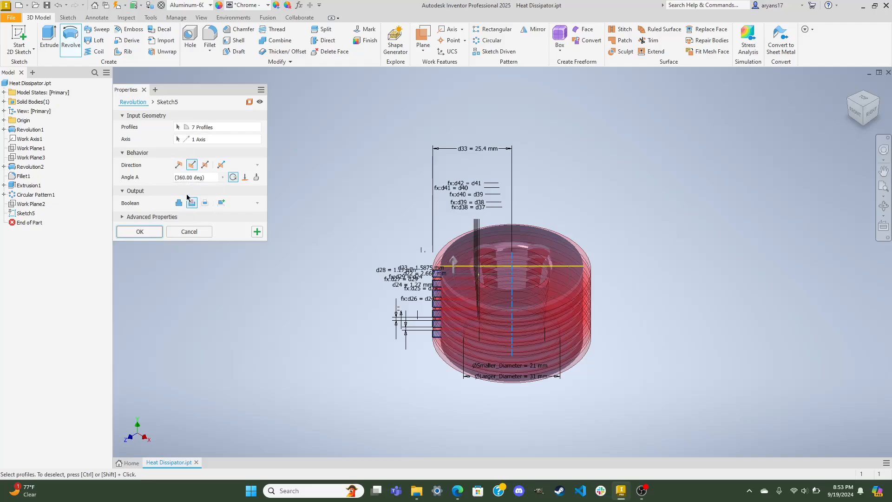
{"action": "left_click", "coordinate": [140, 233]}
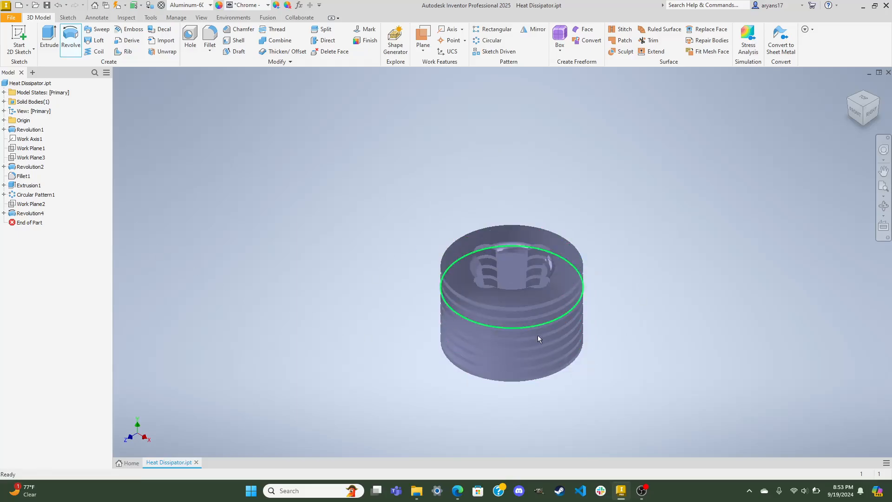
Read the Heat Dissipator part's mass from the physical properties in its iProperties
{"action": "right_click", "coordinate": [21, 82]}
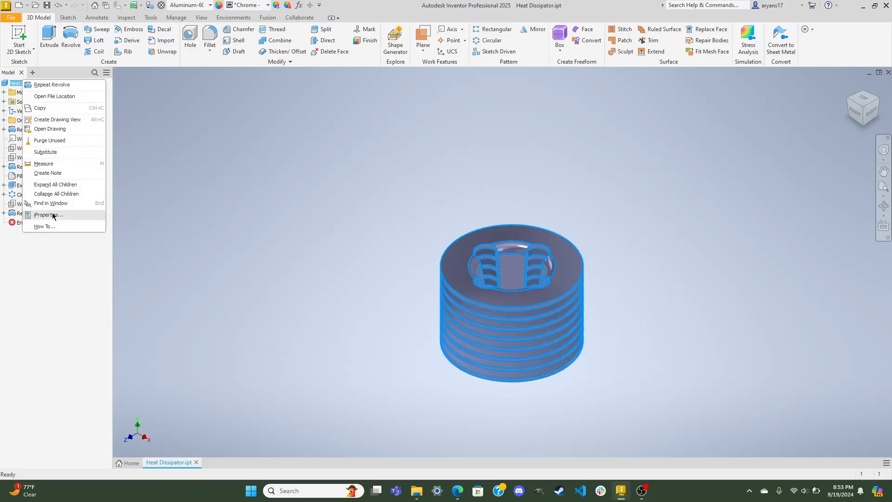
{"action": "left_click", "coordinate": [52, 215]}
{"action": "left_click", "coordinate": [453, 493]}
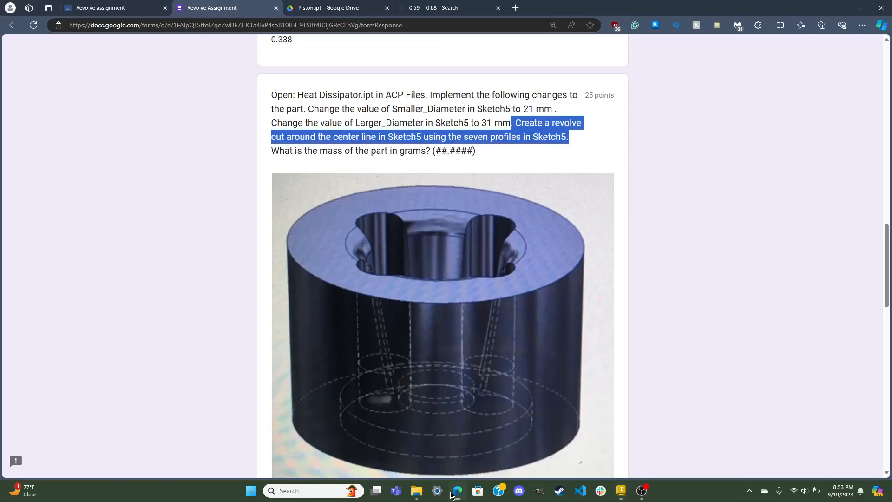
{"action": "left_click", "coordinate": [621, 490]}
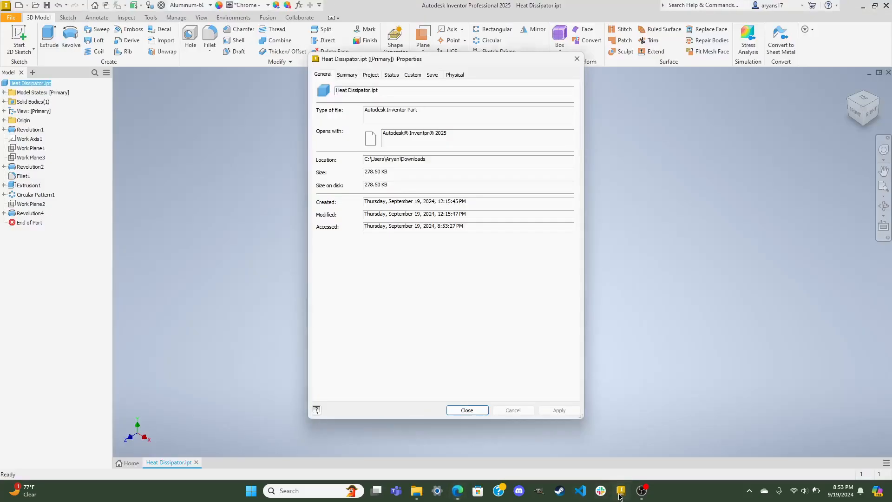
{"action": "left_click", "coordinate": [454, 75]}
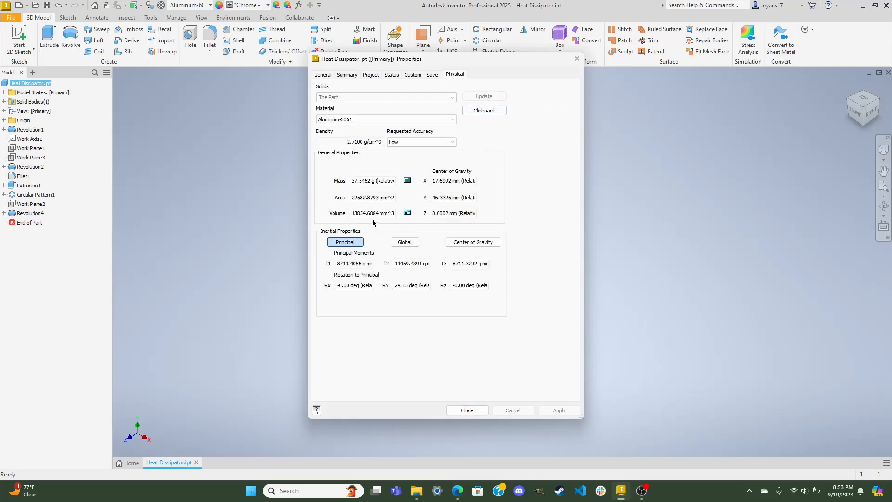
{"action": "left_click_drag", "start_coordinate": [371, 181], "coordinate": [337, 182]}
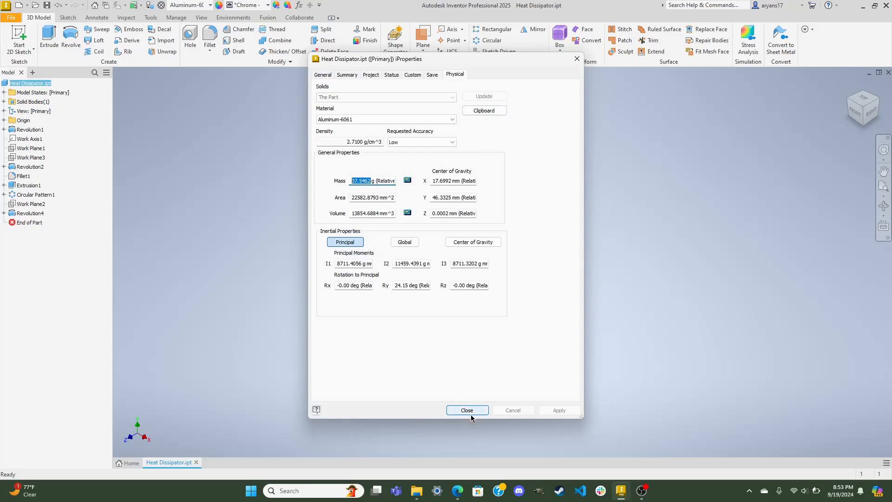
Switch to Edge and check the Heat Dissipator question's required mass format against the answer entered below the image
{"action": "left_click", "coordinate": [458, 491]}
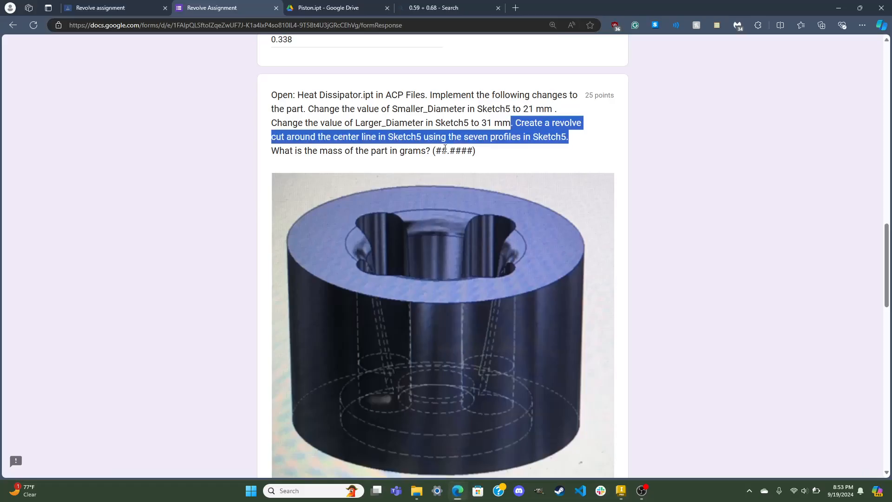
{"action": "left_click_drag", "start_coordinate": [436, 150], "coordinate": [445, 149]}
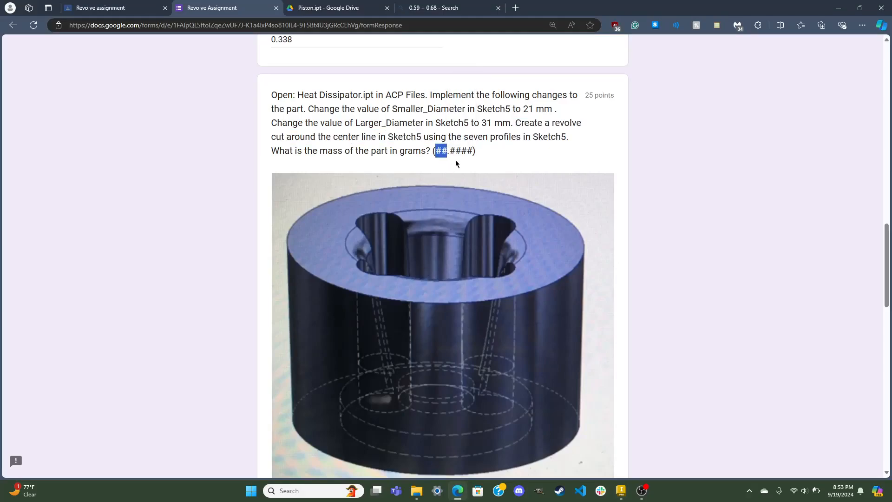
{"action": "left_click_drag", "start_coordinate": [450, 151], "coordinate": [474, 150]}
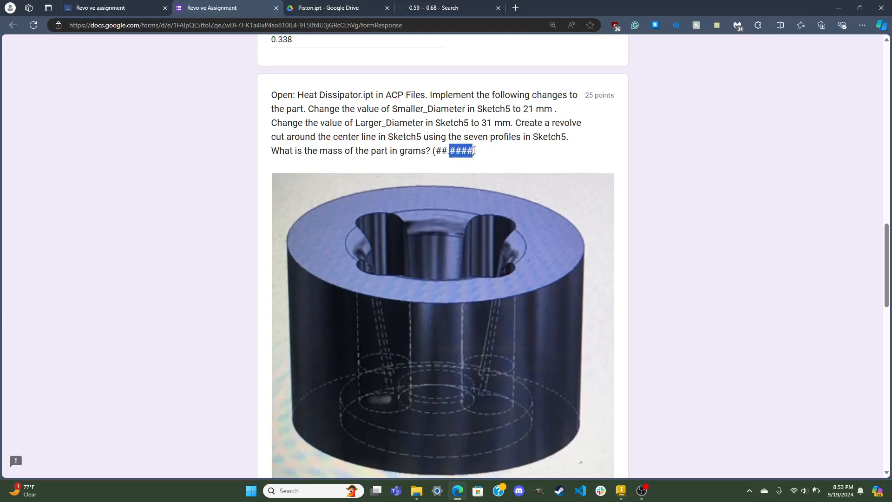
{"action": "scroll", "coordinate": [389, 240], "scroll_direction": "down", "scroll_amount": 4}
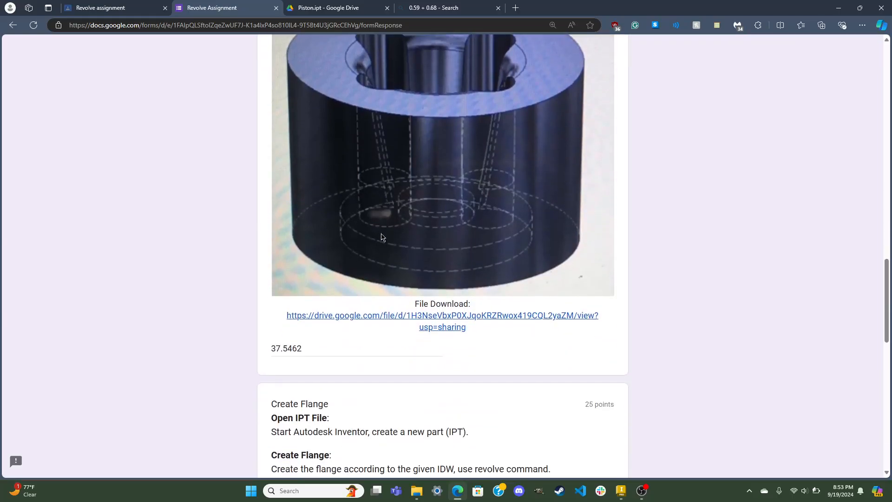
{"action": "left_click_drag", "start_coordinate": [308, 349], "coordinate": [200, 348]}
{"action": "left_click", "coordinate": [212, 346]}
Read the Create Flange question's instructions for making the new part with Revolve and look over its reference drawing
{"action": "scroll", "coordinate": [226, 345], "scroll_direction": "down", "scroll_amount": 7}
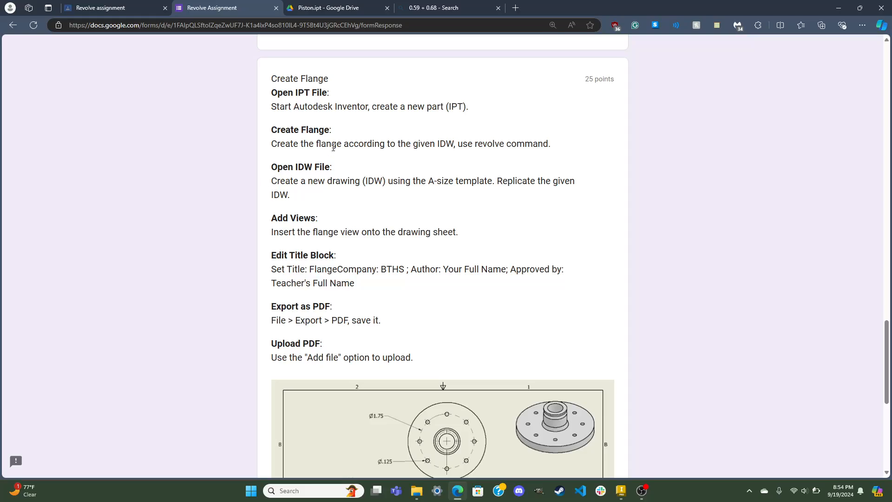
{"action": "scroll", "coordinate": [340, 159], "scroll_direction": "down", "scroll_amount": 2}
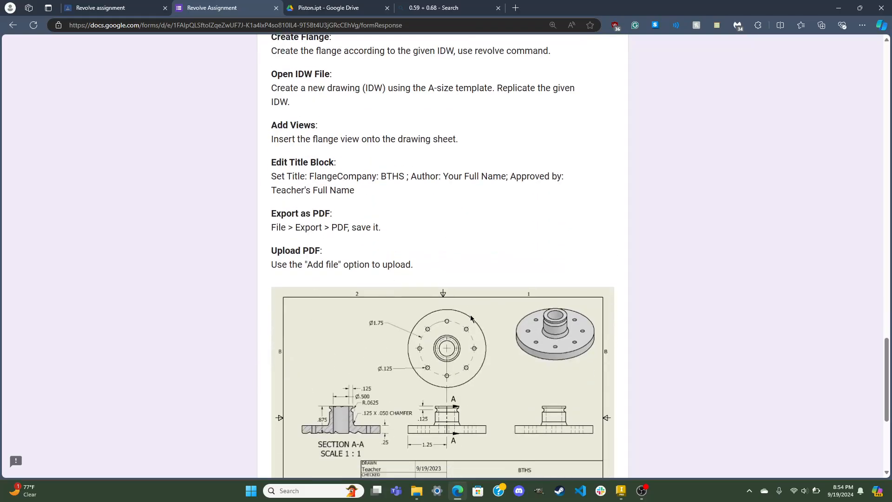
{"action": "scroll", "coordinate": [411, 158], "scroll_direction": "up", "scroll_amount": 1}
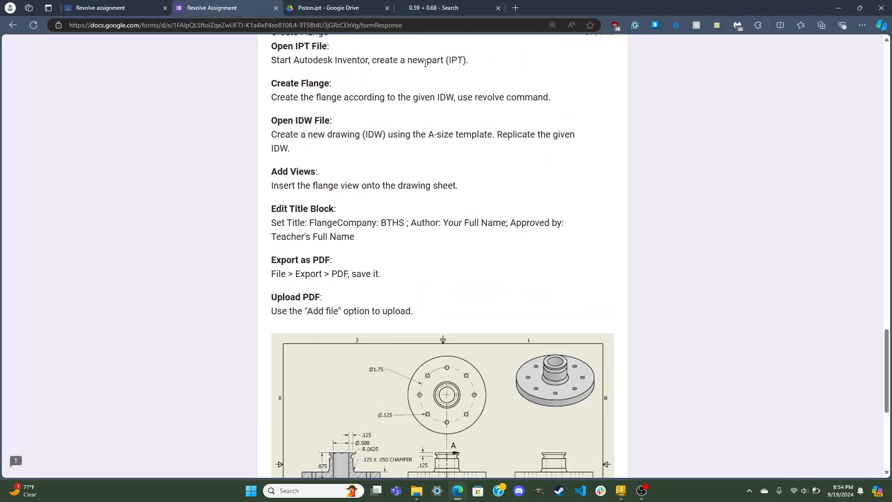
{"action": "left_click_drag", "start_coordinate": [426, 62], "coordinate": [509, 73]}
{"action": "left_click", "coordinate": [458, 96]}
{"action": "scroll", "coordinate": [404, 325], "scroll_direction": "down", "scroll_amount": 3}
{"action": "scroll", "coordinate": [402, 265], "scroll_direction": "up", "scroll_amount": 4}
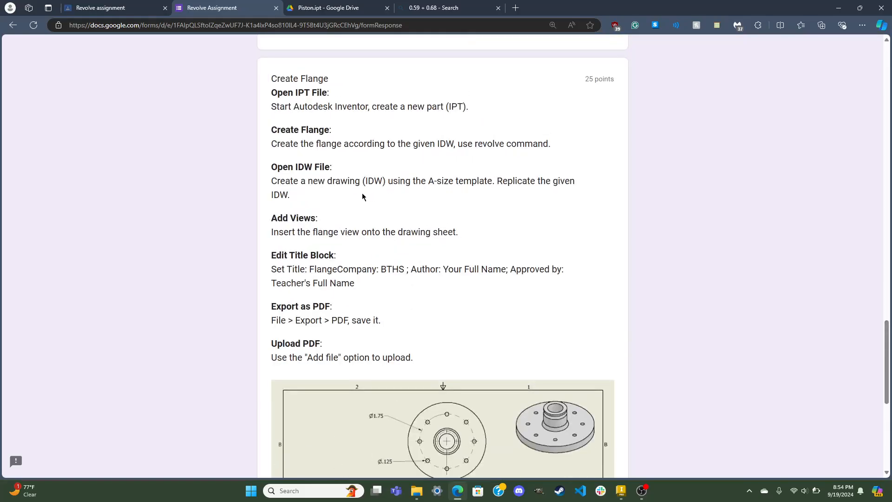
Read the flange drawing requirements for the A-size template and the views to insert on the sheet
{"action": "left_click_drag", "start_coordinate": [429, 181], "coordinate": [495, 181]}
{"action": "left_click", "coordinate": [398, 249]}
{"action": "scroll", "coordinate": [437, 326], "scroll_direction": "down", "scroll_amount": 1}
{"action": "scroll", "coordinate": [507, 328], "scroll_direction": "down", "scroll_amount": 1}
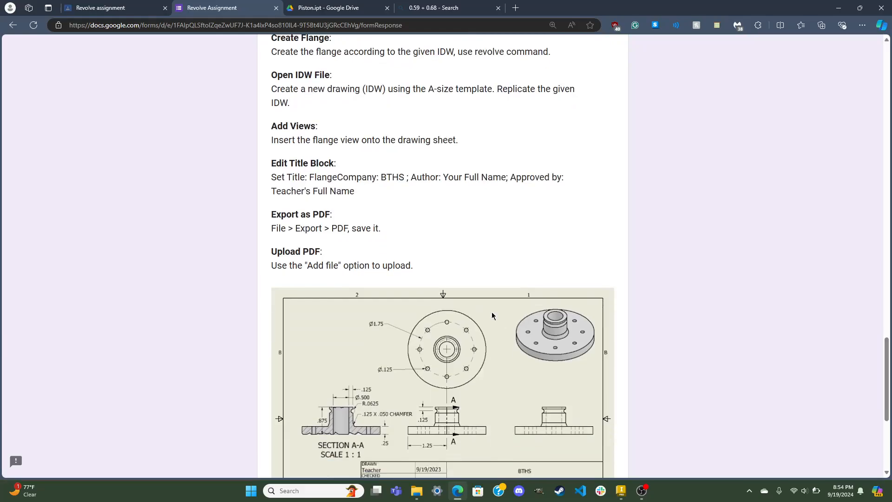
{"action": "scroll", "coordinate": [458, 319], "scroll_direction": "up", "scroll_amount": 2}
{"action": "left_click_drag", "start_coordinate": [280, 234], "coordinate": [335, 256]}
{"action": "scroll", "coordinate": [340, 351], "scroll_direction": "down", "scroll_amount": 3}
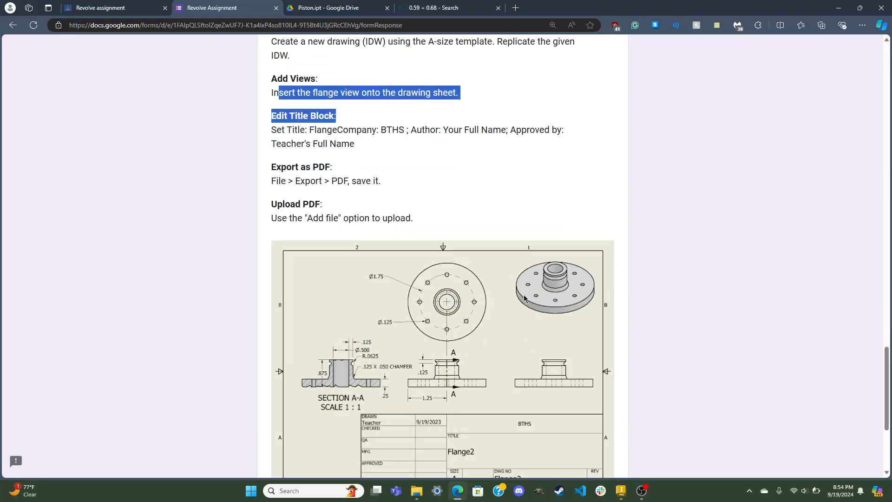
Read the title block requirements for title, company, author and approver, and examine the reference drawing's title block
{"action": "left_click_drag", "start_coordinate": [425, 130], "coordinate": [423, 142]}
{"action": "scroll", "coordinate": [375, 143], "scroll_direction": "up", "scroll_amount": 1}
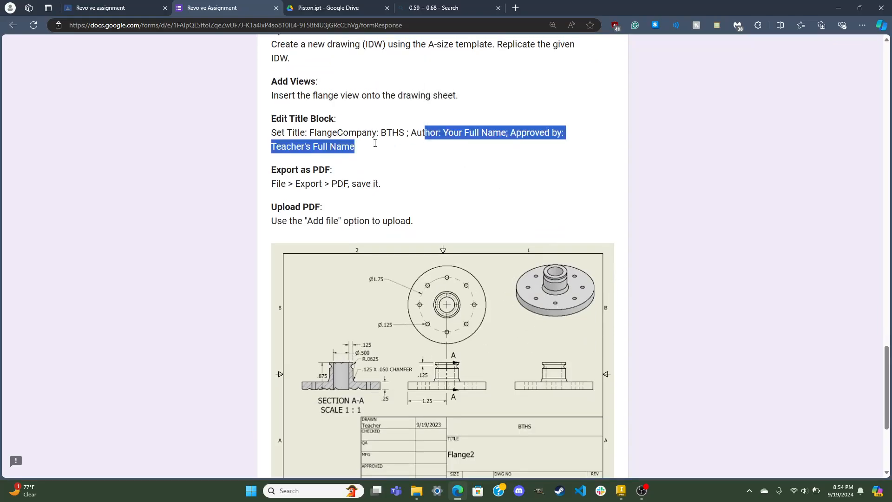
{"action": "left_click", "coordinate": [367, 210]}
{"action": "left_click_drag", "start_coordinate": [369, 208], "coordinate": [259, 167]}
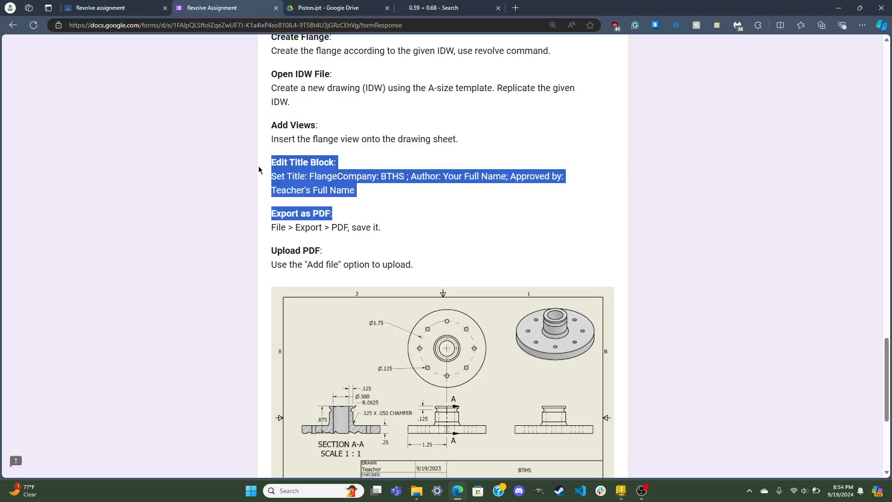
{"action": "left_click", "coordinate": [365, 222]}
{"action": "scroll", "coordinate": [396, 336], "scroll_direction": "down", "scroll_amount": 1}
{"action": "scroll", "coordinate": [396, 335], "scroll_direction": "down", "scroll_amount": 2}
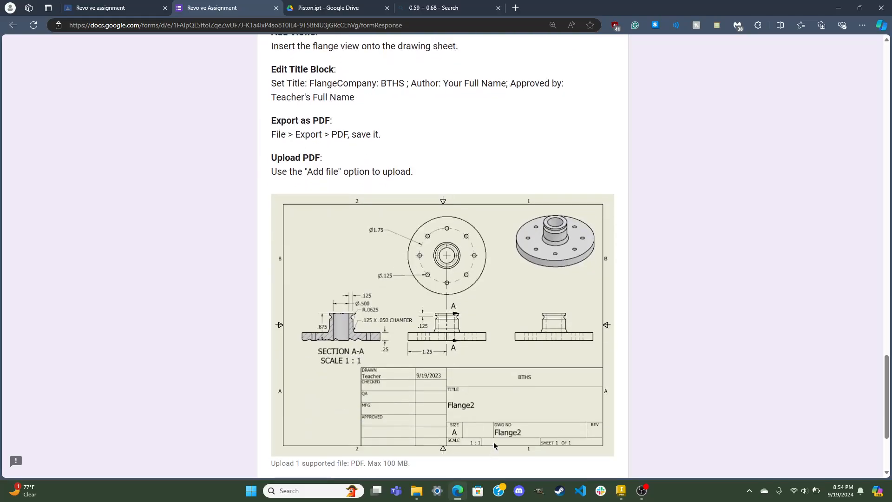
Read the PDF export and upload instructions and find where the form accepts the file
{"action": "scroll", "coordinate": [400, 353], "scroll_direction": "up", "scroll_amount": 2}
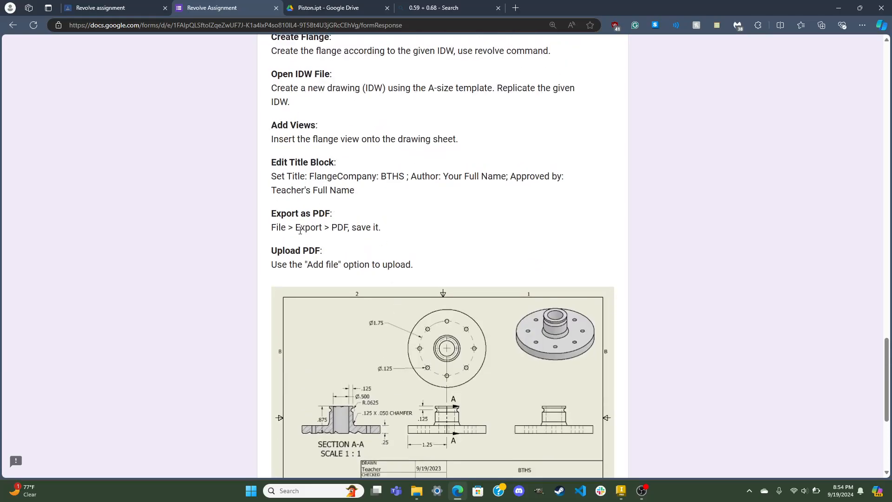
{"action": "left_click_drag", "start_coordinate": [268, 229], "coordinate": [323, 253]}
{"action": "scroll", "coordinate": [307, 330], "scroll_direction": "down", "scroll_amount": 3}
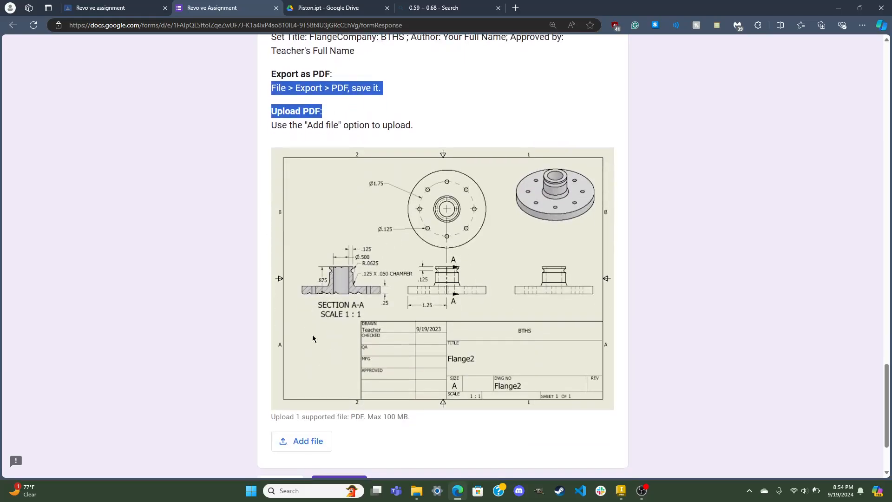
{"action": "scroll", "coordinate": [306, 330], "scroll_direction": "down", "scroll_amount": 2}
{"action": "scroll", "coordinate": [428, 345], "scroll_direction": "up", "scroll_amount": 7}
Review the whole Create Flange question again, comparing its instructions with the dimensioned reference drawing
{"action": "left_click", "coordinate": [412, 301]}
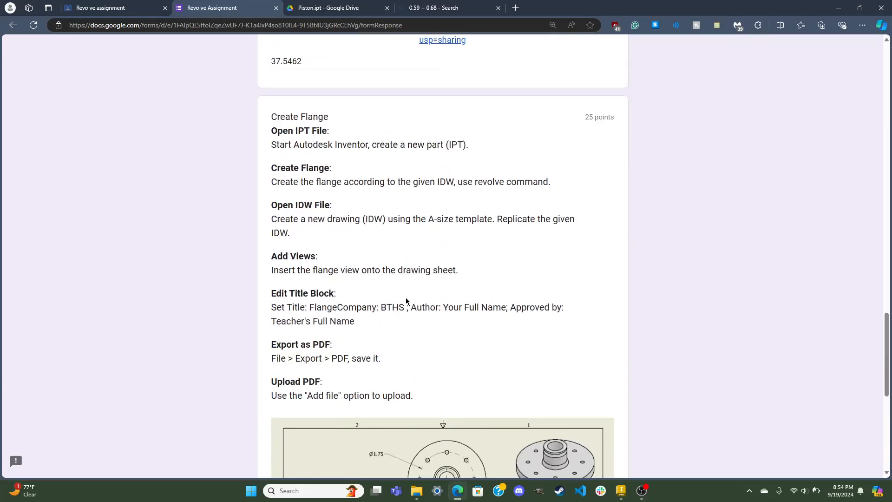
{"action": "scroll", "coordinate": [439, 325], "scroll_direction": "down", "scroll_amount": 4}
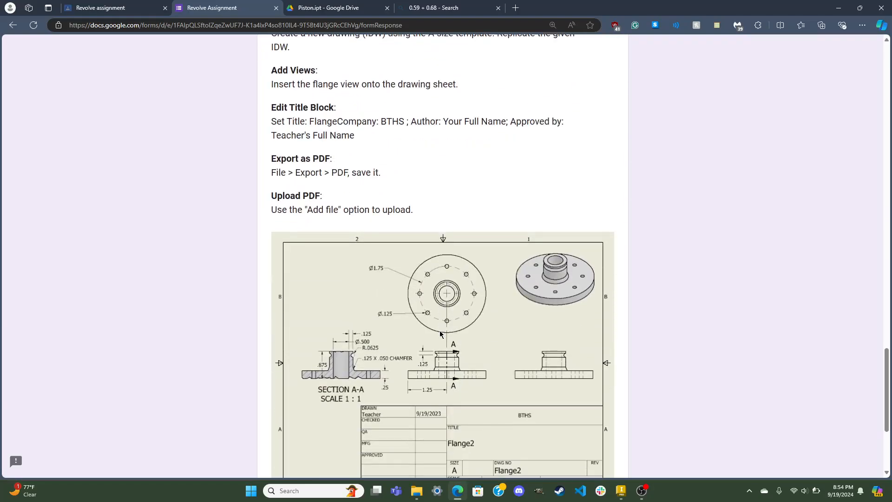
{"action": "scroll", "coordinate": [441, 335], "scroll_direction": "down", "scroll_amount": 1}
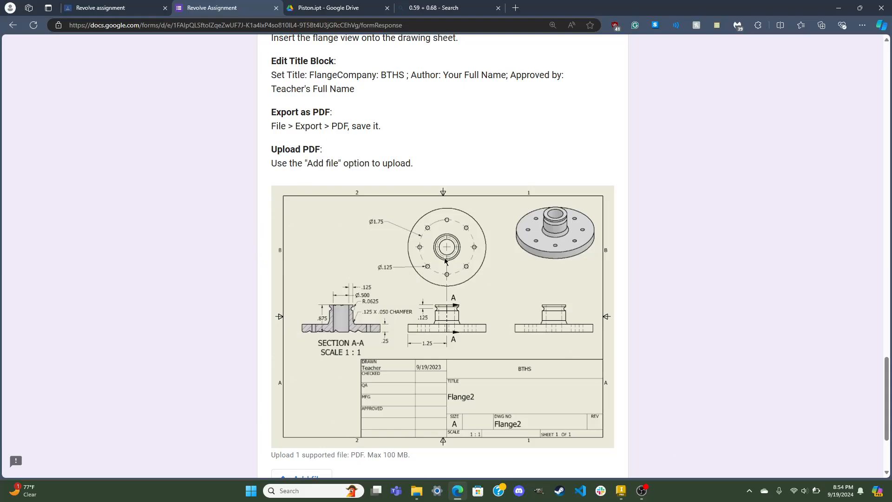
{"action": "scroll", "coordinate": [448, 261], "scroll_direction": "up", "scroll_amount": 3}
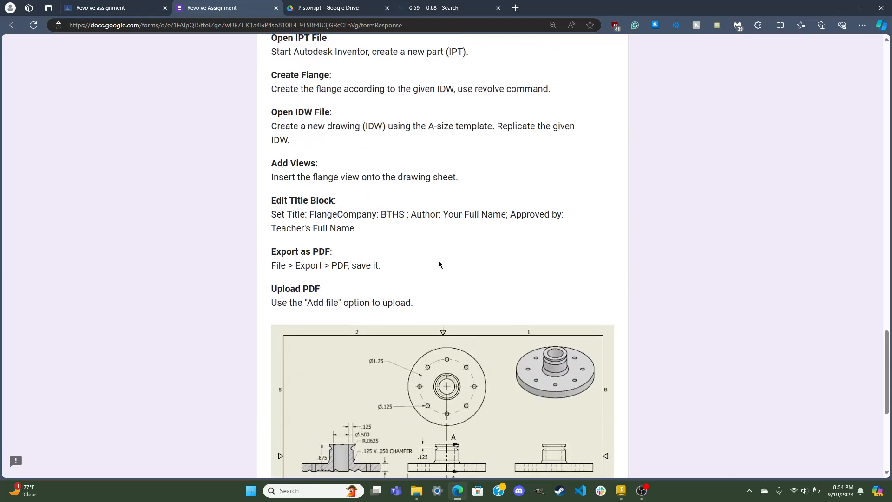
{"action": "scroll", "coordinate": [441, 263], "scroll_direction": "up", "scroll_amount": 2}
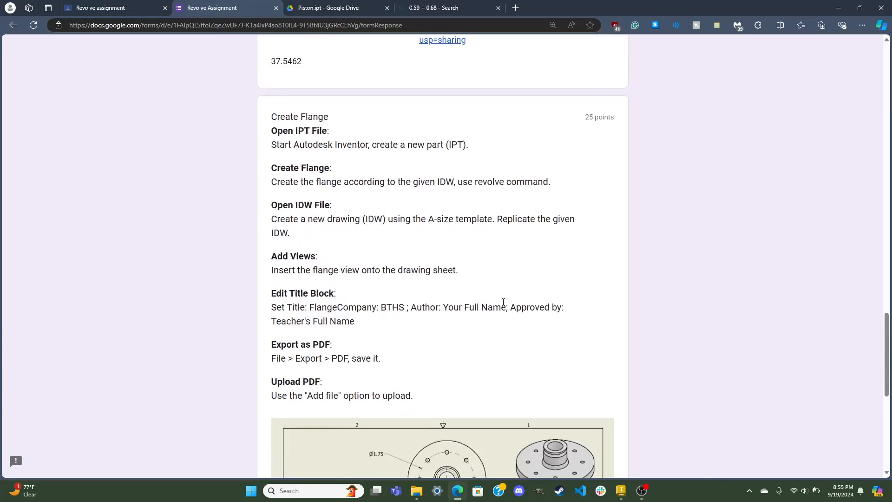
{"action": "scroll", "coordinate": [502, 306], "scroll_direction": "down", "scroll_amount": 1}
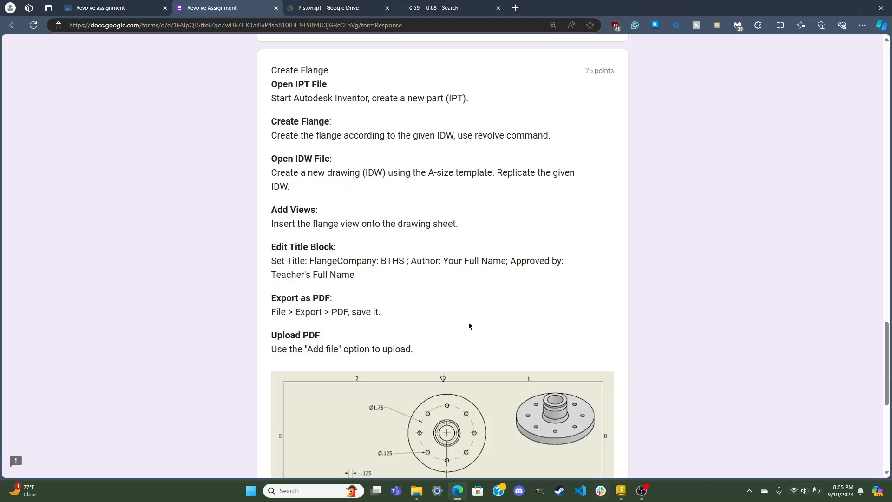
{"action": "scroll", "coordinate": [467, 316], "scroll_direction": "up", "scroll_amount": 1}
{"action": "scroll", "coordinate": [467, 316], "scroll_direction": "down", "scroll_amount": 2}
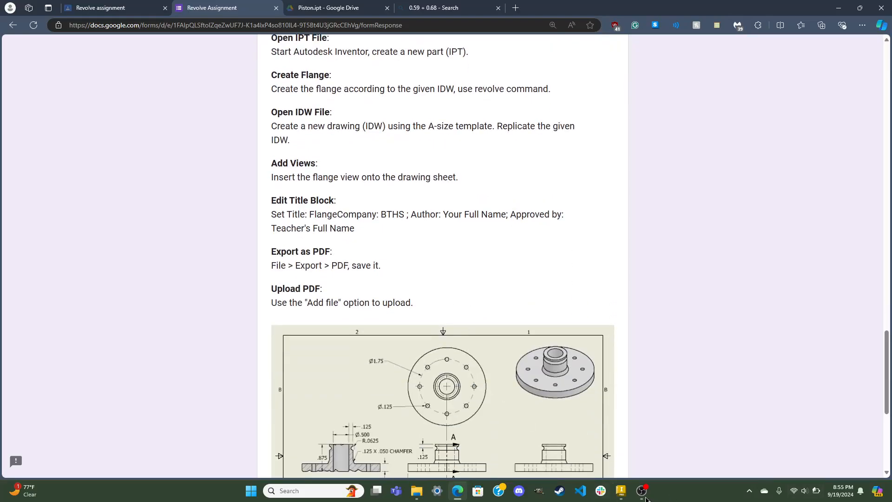